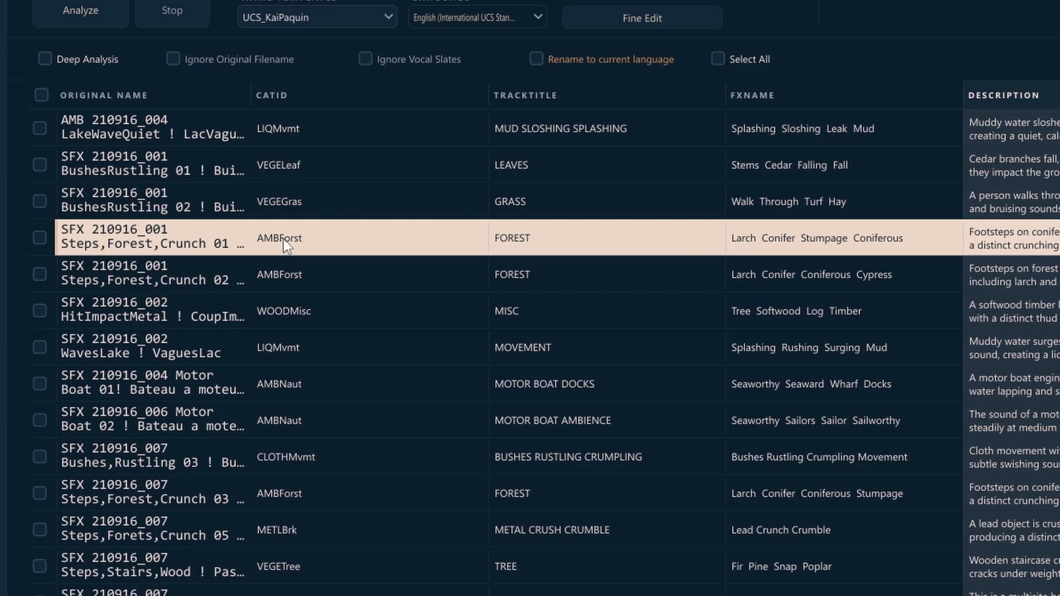
Apply the AI-suggested CatID FEETHmn to the Steps,Forest,Crunch 01 file.
{"action": "mouse_move", "coordinate": [283, 239]}
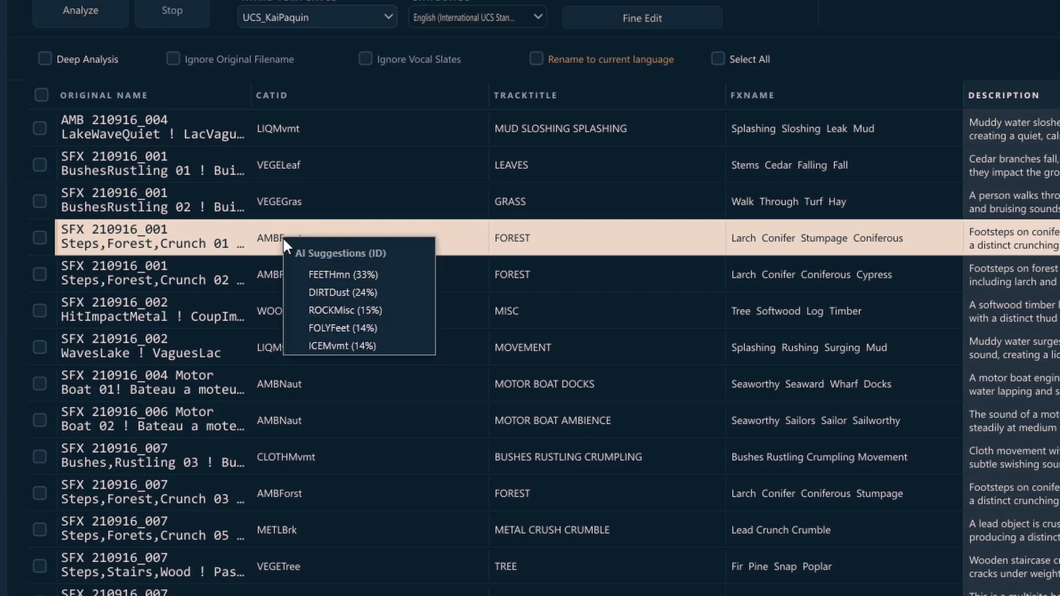
{"action": "left_click", "coordinate": [351, 275]}
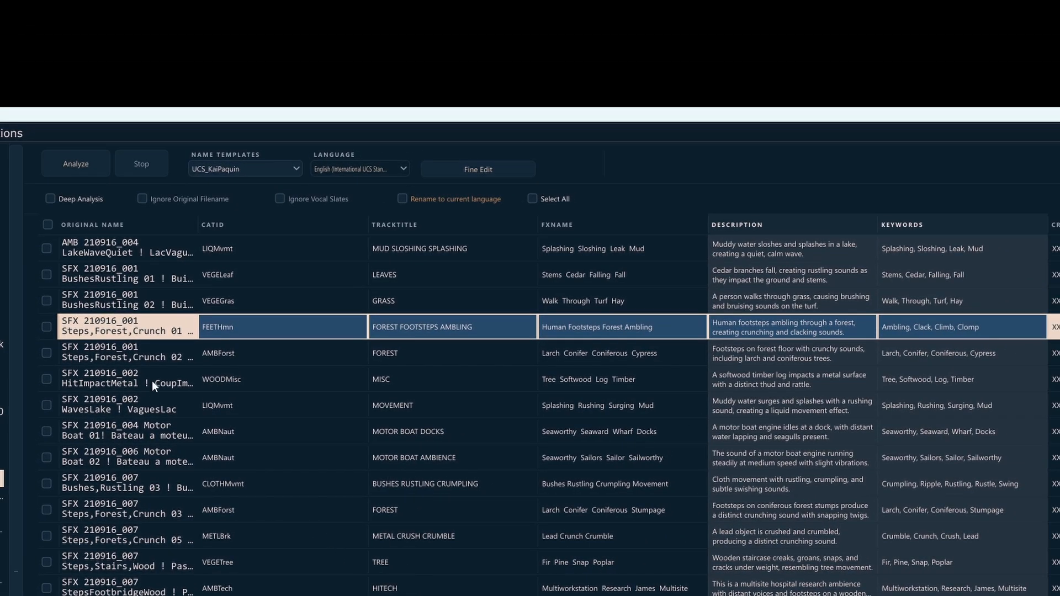
{"action": "left_click", "coordinate": [153, 381]}
{"action": "left_click", "coordinate": [151, 335]}
Undo and redo the CatID suggestion on Steps,Forest,Crunch 01, and select the WavesLake row.
{"action": "key", "text": "ctrl+z"}
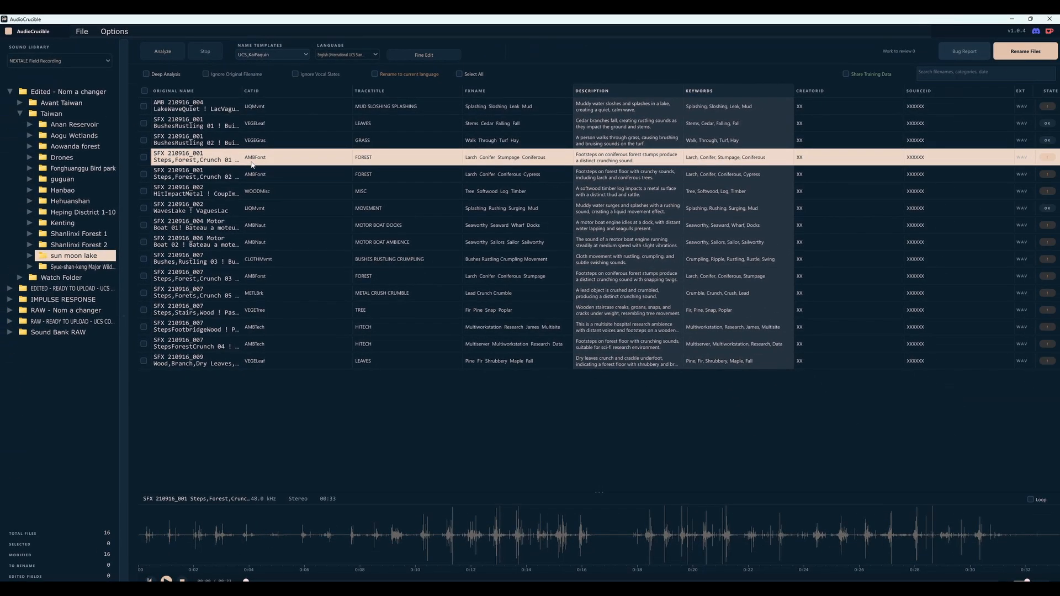
{"action": "key", "text": "ctrl+y"}
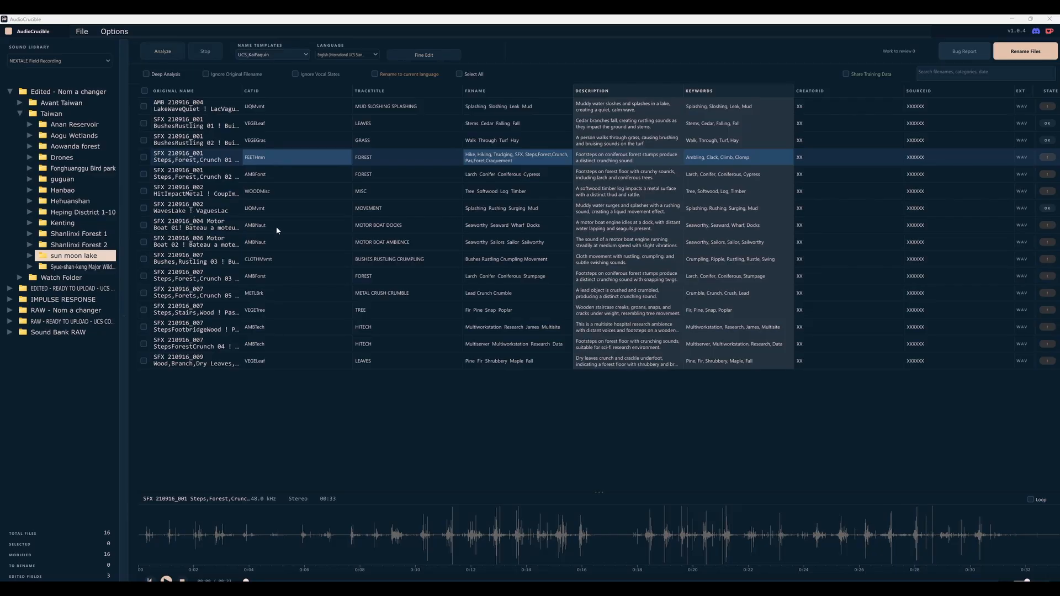
{"action": "left_click", "coordinate": [301, 211]}
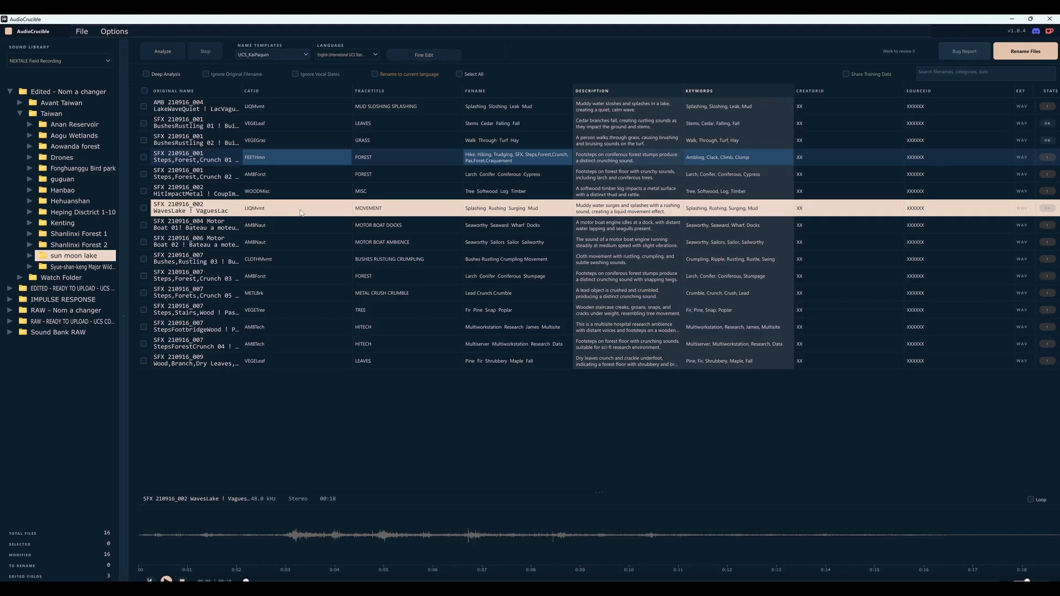
Select three row ranges: Motor Boat 02 to Steps,Forets,Crunch 05, StepsFootbridgeWood to Wood,Branch,Dry Leaves, and BushesRustling 01 to Steps,Forest,Crunch 02.
{"action": "left_click", "coordinate": [230, 243]}
{"action": "left_click", "coordinate": [225, 298], "text": "shift"}
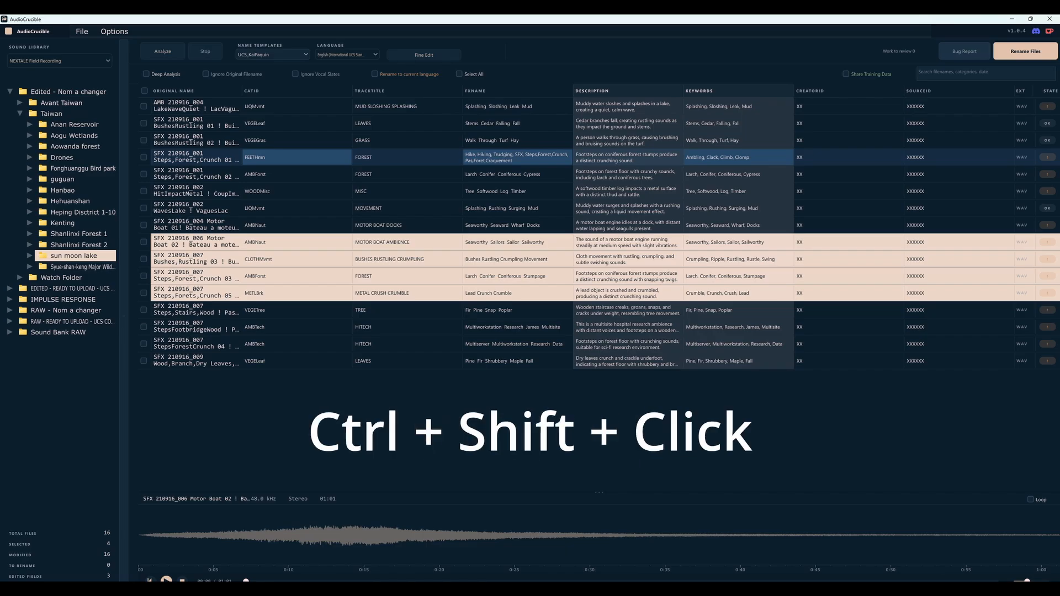
{"action": "left_click", "coordinate": [210, 331], "text": "ctrl"}
{"action": "left_click", "coordinate": [208, 365], "text": "ctrl+shift"}
{"action": "left_click", "coordinate": [186, 124], "text": "ctrl"}
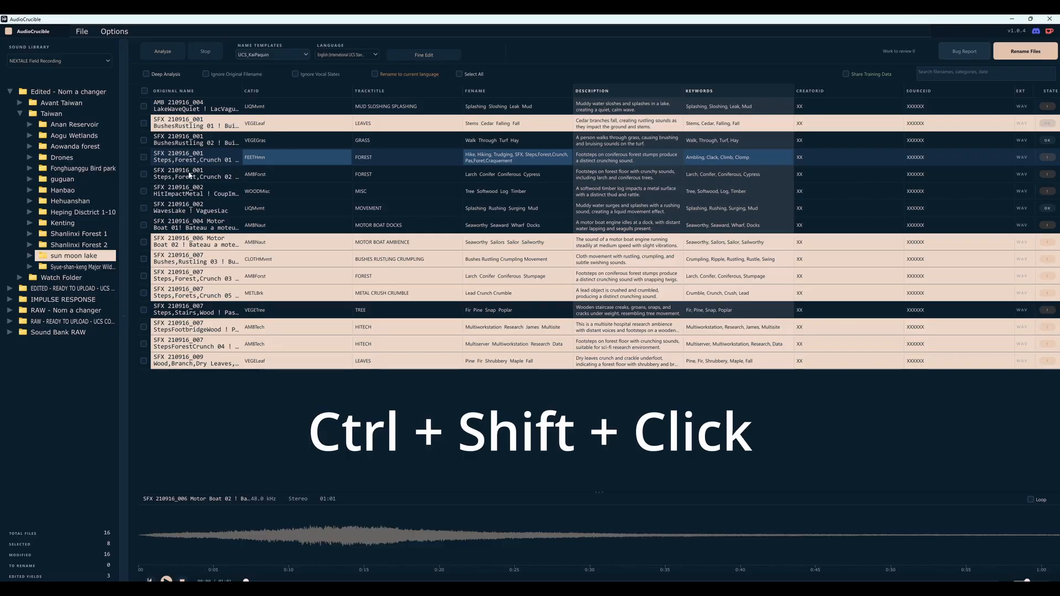
{"action": "left_click", "coordinate": [195, 176], "text": "ctrl+shift"}
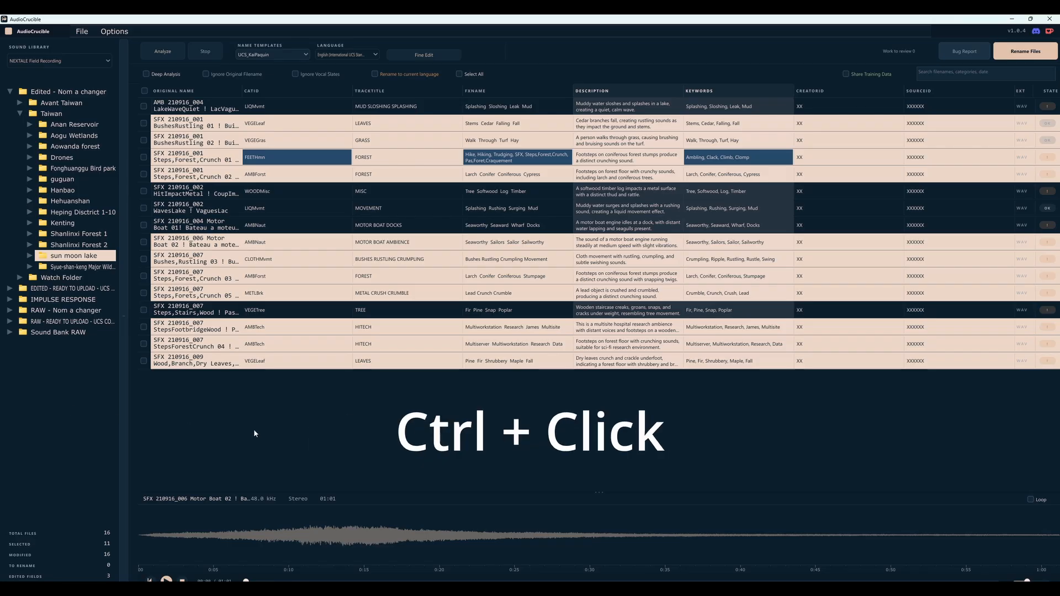
Remove Bushes,Rustling 03, StepsForestCrunch 04, Steps,Forest,Crunch 02 and BushesRustling 02 from the selection.
{"action": "left_click", "coordinate": [257, 256], "text": "ctrl"}
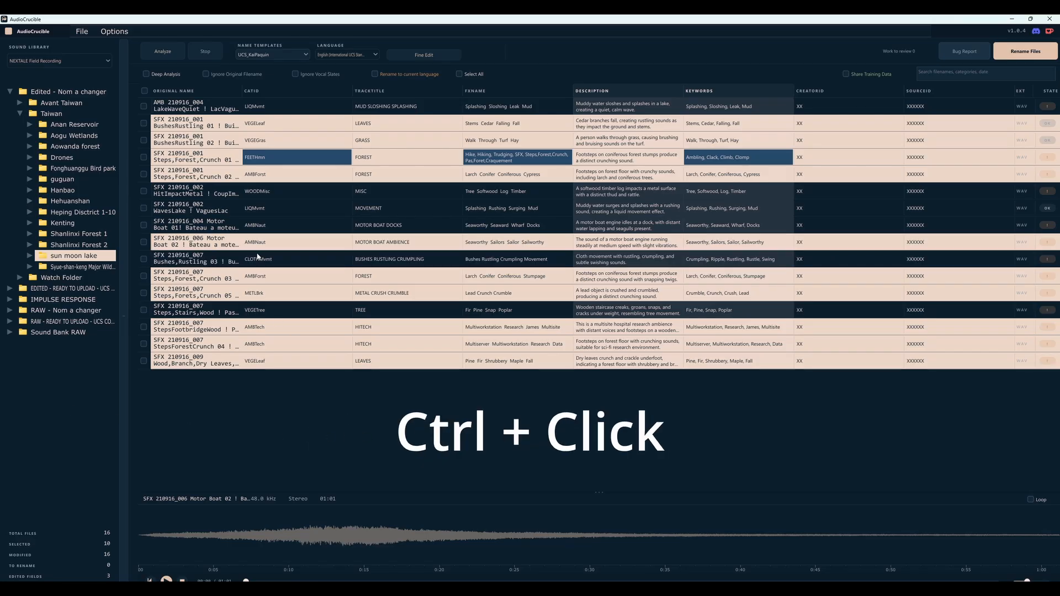
{"action": "left_click", "coordinate": [245, 343], "text": "ctrl"}
{"action": "left_click", "coordinate": [208, 176], "text": "ctrl"}
{"action": "left_click", "coordinate": [222, 137], "text": "ctrl"}
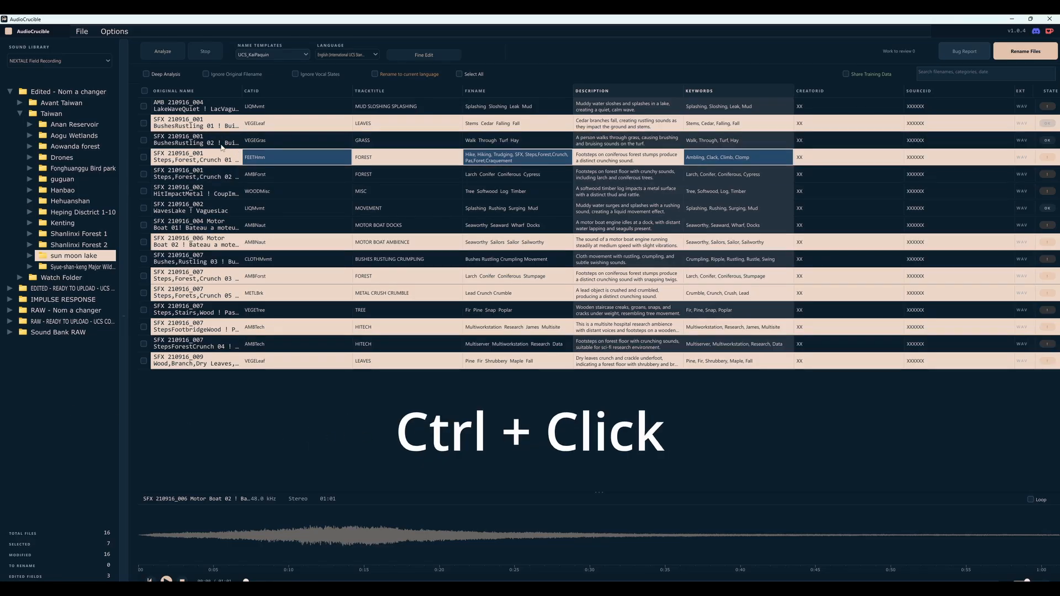
Edit the CatID of the selected files from the BushesRustling 01 row, replacing the HORNCele entry with FEETM.
{"action": "left_click", "coordinate": [273, 122]}
{"action": "type", "text": "H"}
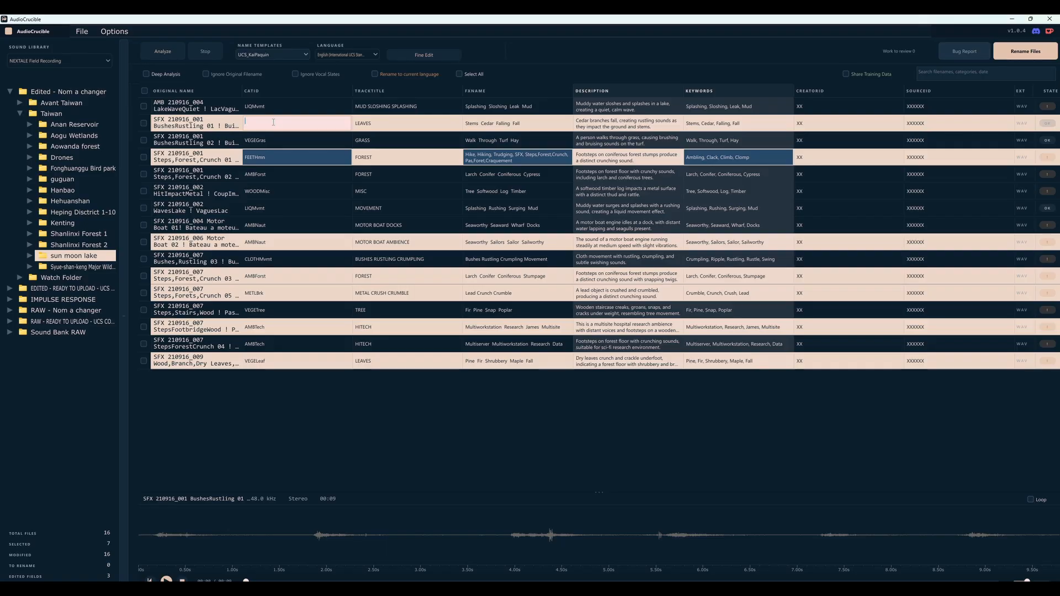
{"action": "type", "text": "ORNM"}
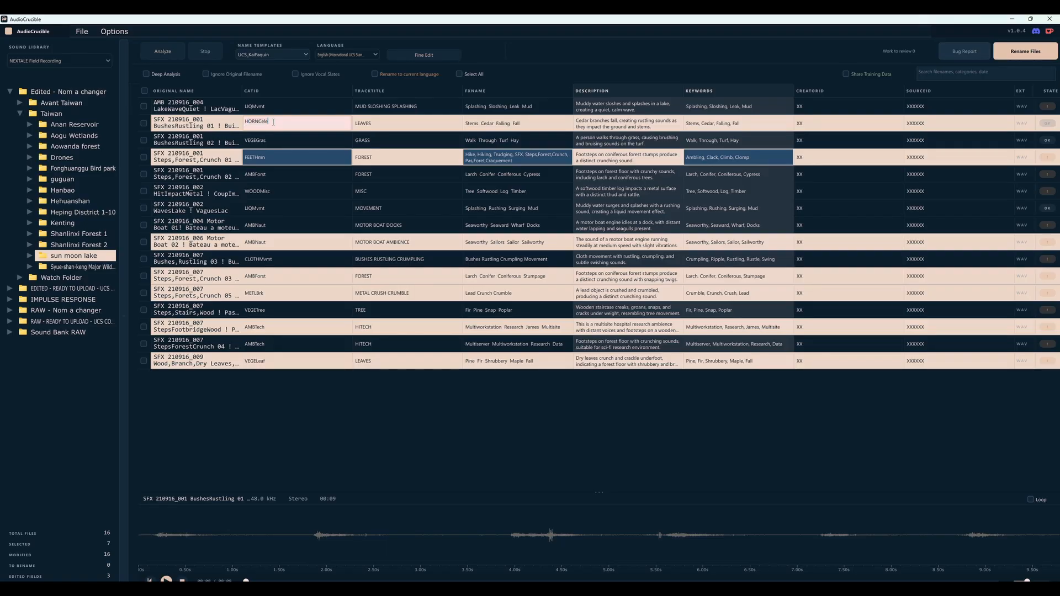
{"action": "key", "text": "BackSpace"}
{"action": "key", "text": "BackSpace"}
{"action": "key", "text": "BackSpace"}
{"action": "key", "text": "BackSpace"}
{"action": "key", "text": "BackSpace"}
{"action": "key", "text": "BackSpace"}
{"action": "type", "text": "FEETM"}
{"action": "key", "text": "Tab"}
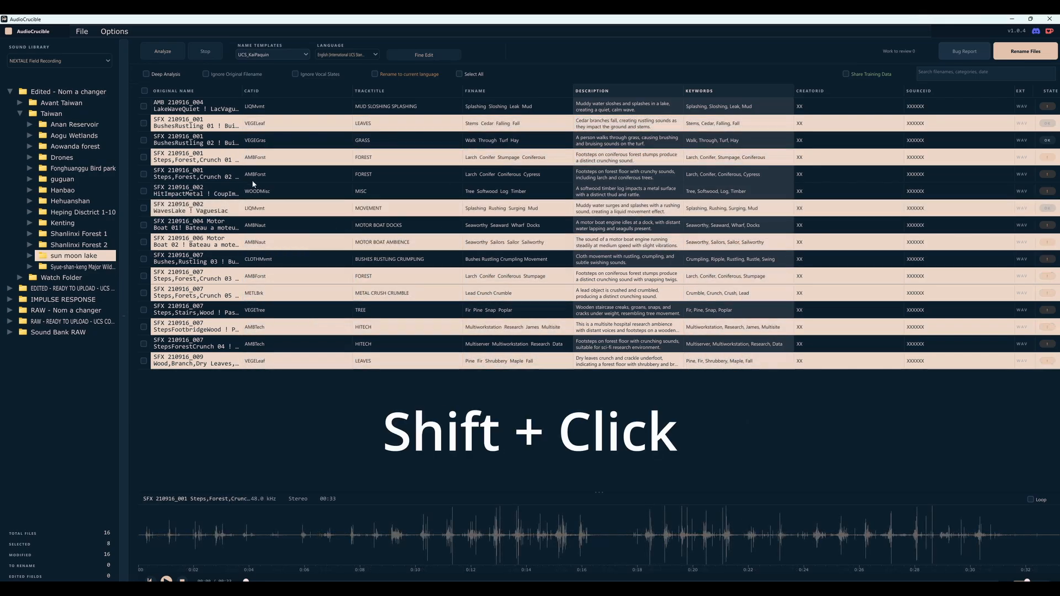
Add HitImpactMetal to the selection and toggle off the rows from there down to Wood,Branch,Dry Leaves.
{"action": "left_click", "coordinate": [248, 188], "text": "shift"}
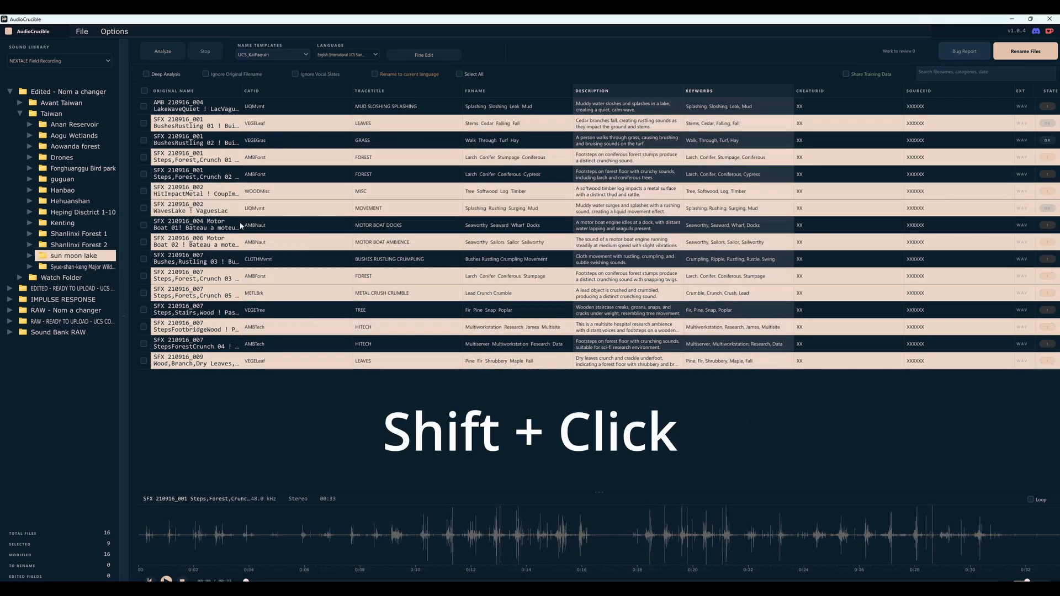
{"action": "left_click", "coordinate": [247, 264], "text": "shift"}
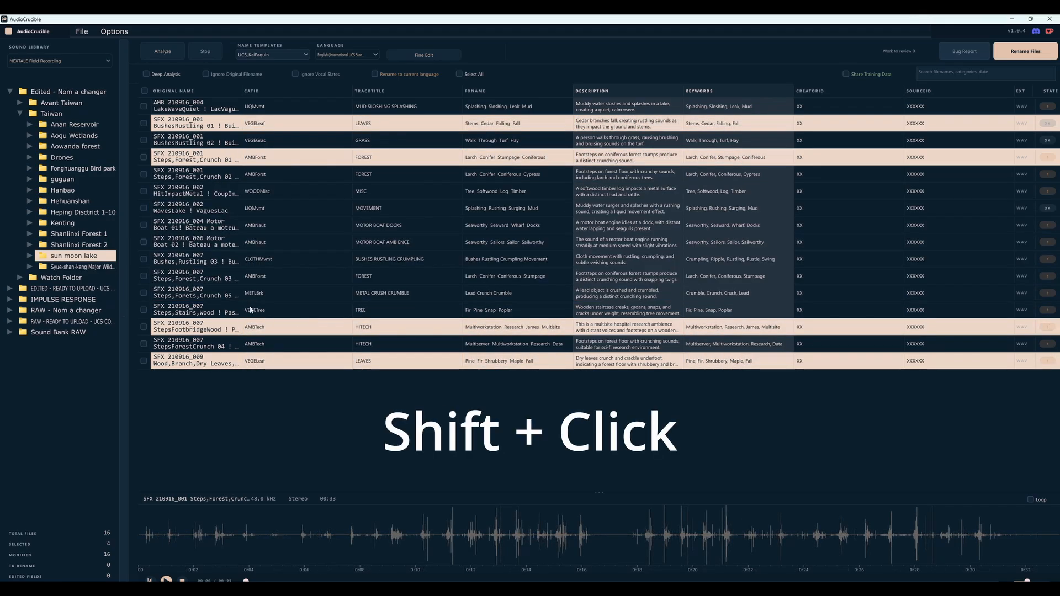
{"action": "left_click", "coordinate": [257, 344], "text": "shift"}
{"action": "left_click", "coordinate": [271, 361], "text": "shift"}
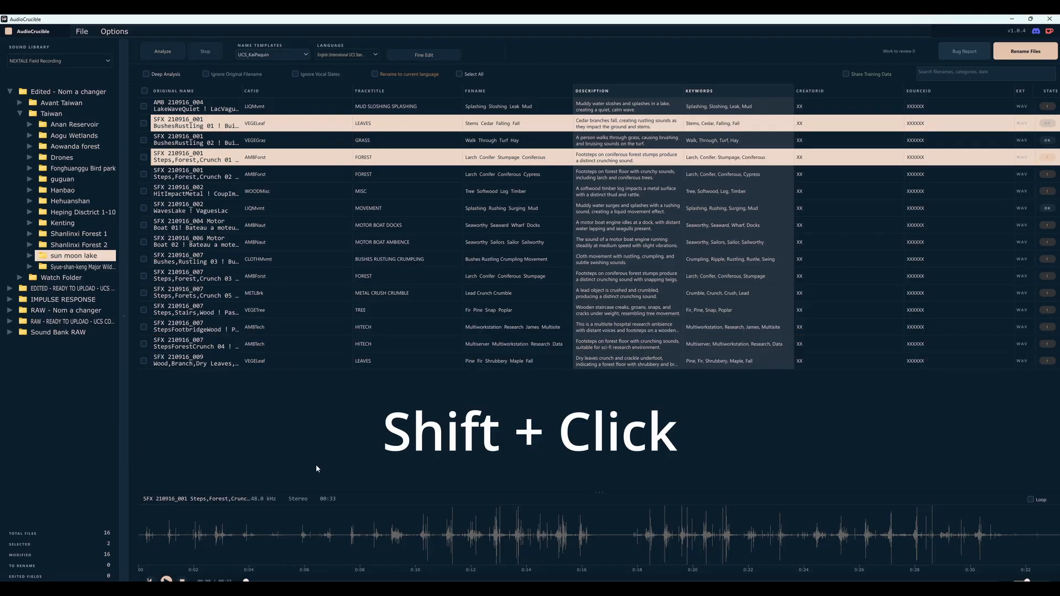
Add the rows from Steps,Stairs,Wood up to Motor Boat 01 to the selection, and clear the whole selection.
{"action": "left_click", "coordinate": [303, 310], "text": "shift"}
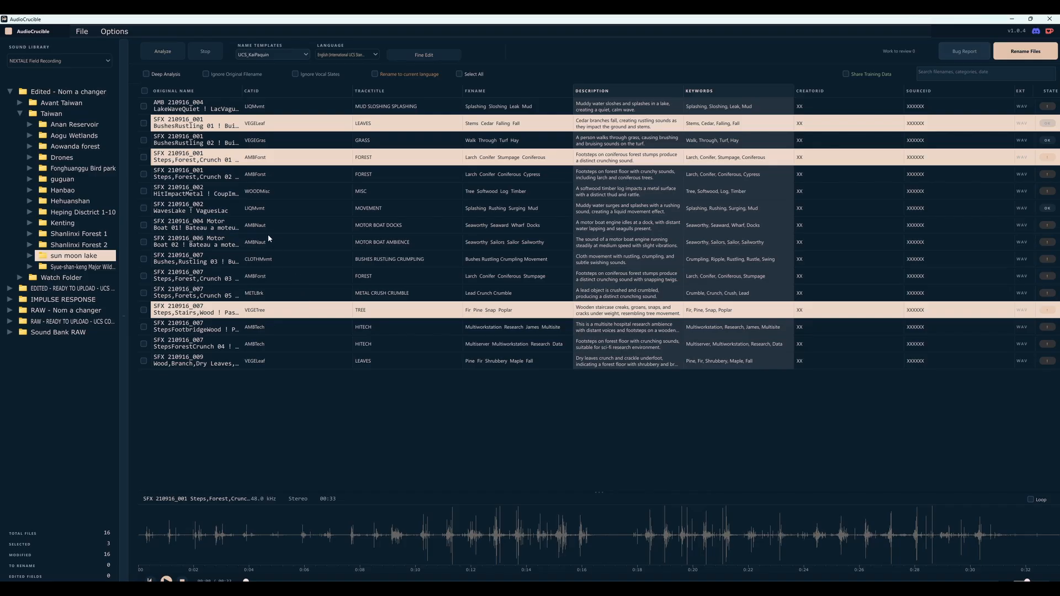
{"action": "left_click", "coordinate": [270, 220], "text": "shift"}
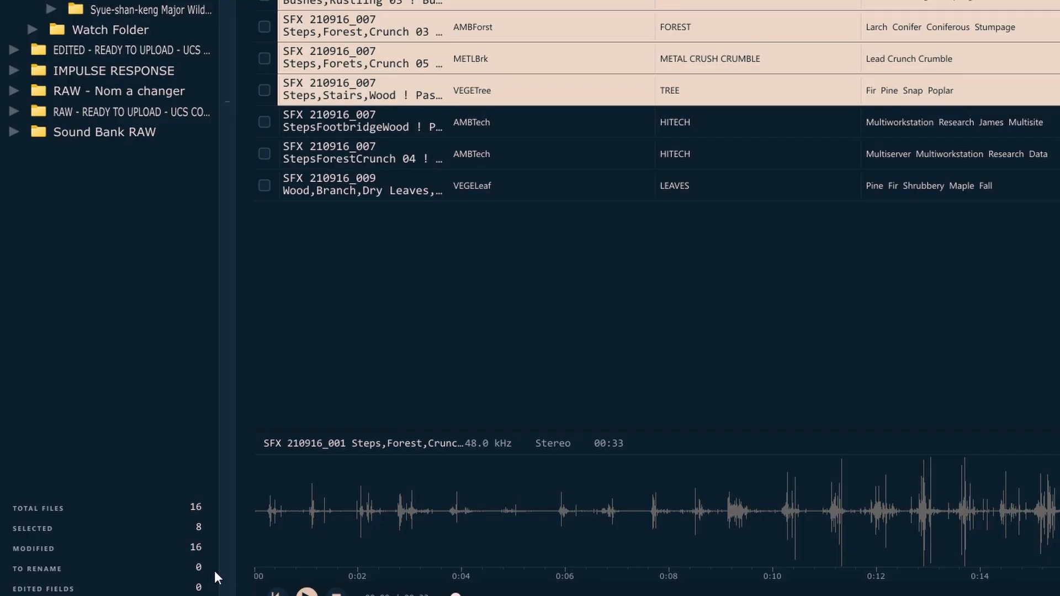
{"action": "key", "text": "Escape"}
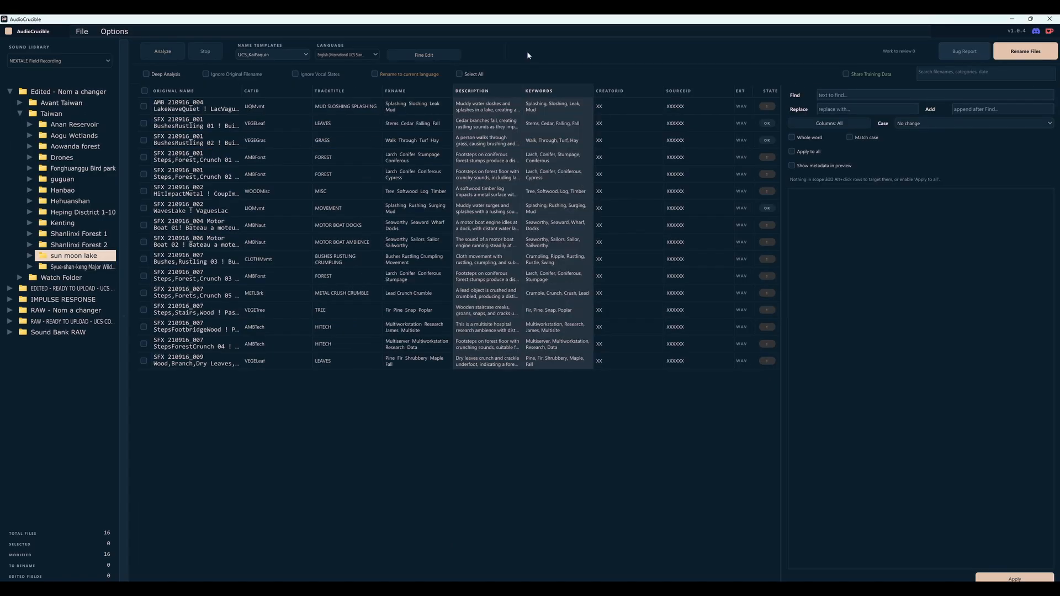
Use Fine Edit to replace LEAVES with GRASS in all files and apply the change.
{"action": "left_click", "coordinate": [424, 56]}
{"action": "left_click", "coordinate": [423, 55]}
{"action": "left_click", "coordinate": [791, 151]}
{"action": "left_click", "coordinate": [853, 95]}
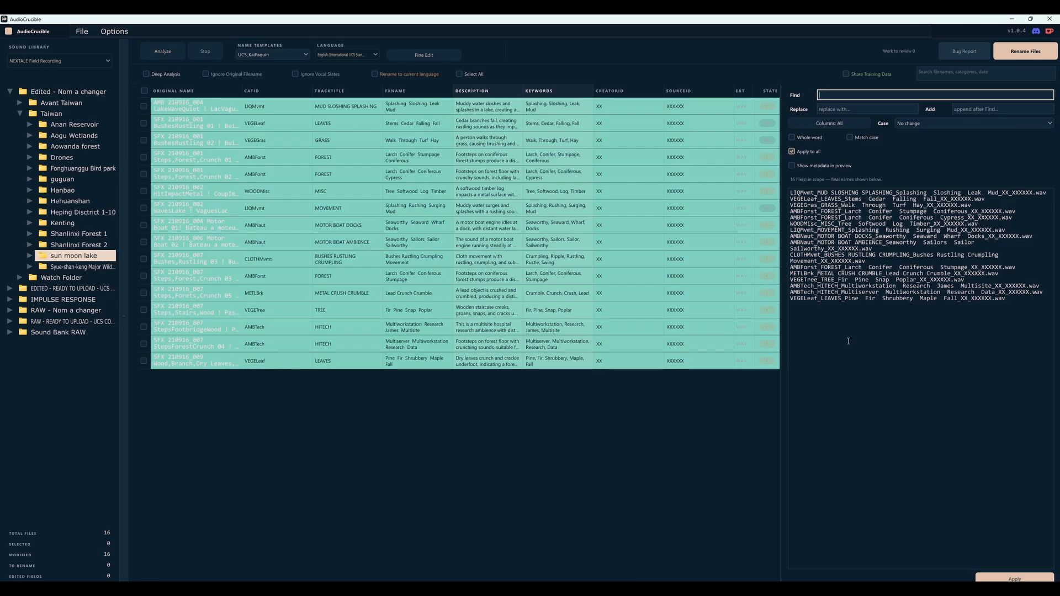
{"action": "type", "text": "LEAVES"}
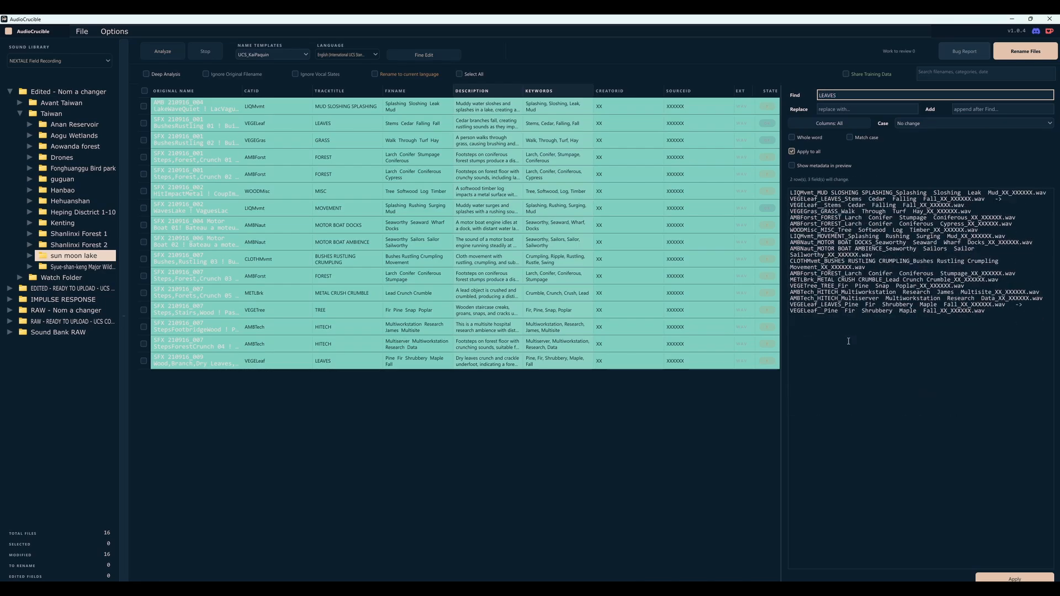
{"action": "left_click", "coordinate": [860, 109]}
{"action": "type", "text": "GRA"}
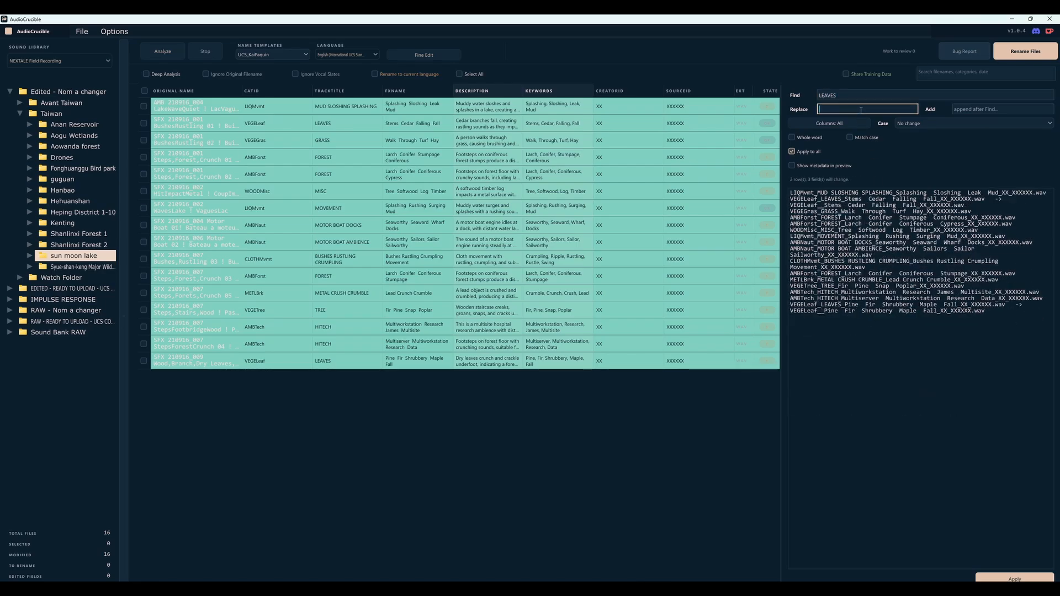
{"action": "type", "text": "SS"}
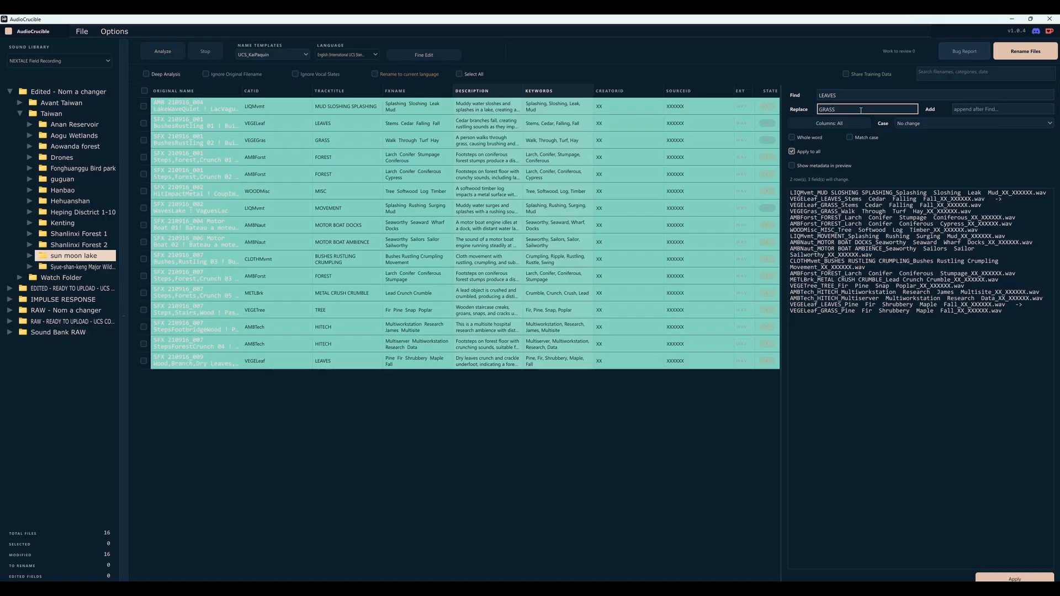
{"action": "left_click", "coordinate": [1013, 578]}
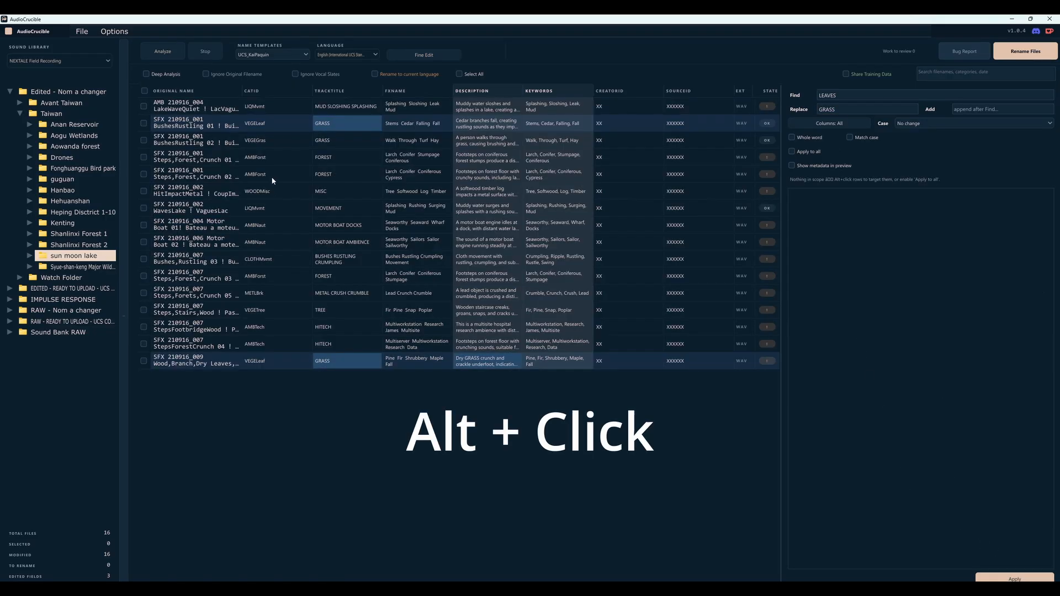
Target Steps,Forest,Crunch 02, Motor Boat 01, Bushes,Rustling 03, Steps,Forest,Crunch 03, Steps,Forets,Crunch 05 and Steps,Stairs,Wood for Fine Edit.
{"action": "left_click", "coordinate": [272, 180], "text": "alt"}
{"action": "left_click", "coordinate": [270, 225], "text": "alt"}
{"action": "left_click", "coordinate": [269, 262], "text": "alt"}
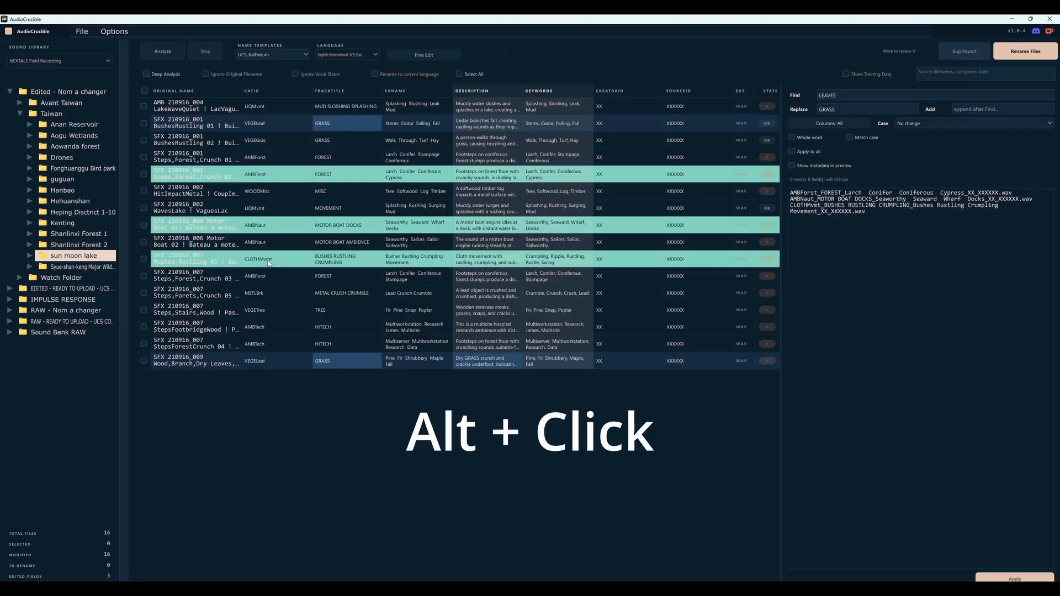
{"action": "left_click", "coordinate": [274, 282], "text": "alt"}
{"action": "left_click", "coordinate": [276, 293], "text": "alt"}
{"action": "left_click", "coordinate": [277, 312], "text": "alt"}
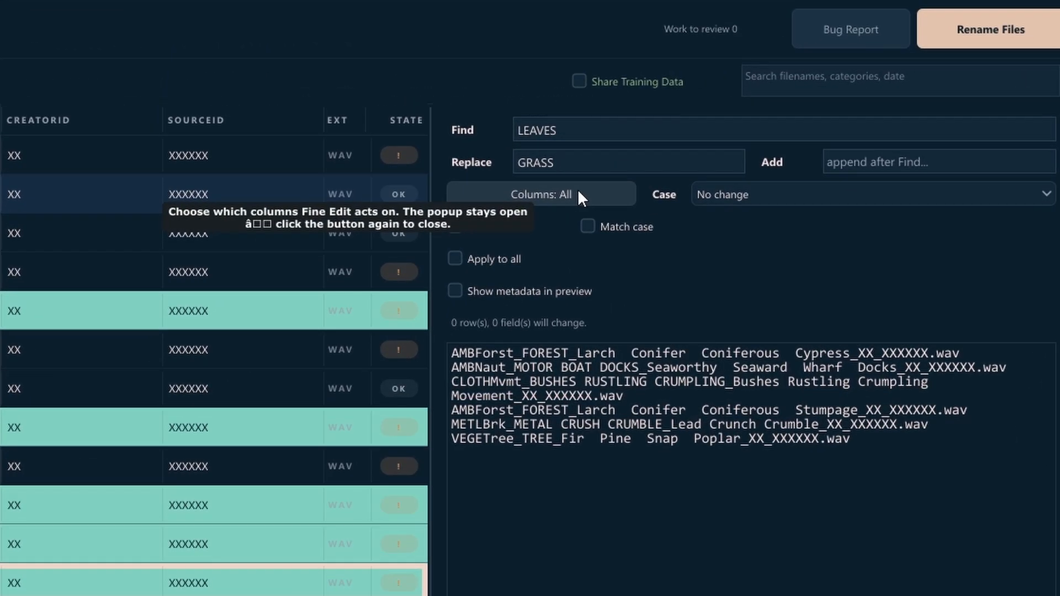
Exclude Keywords and FXName from Fine Edit's column scope and restore them, toggling SourceID and CreatorID as well.
{"action": "left_click", "coordinate": [577, 194]}
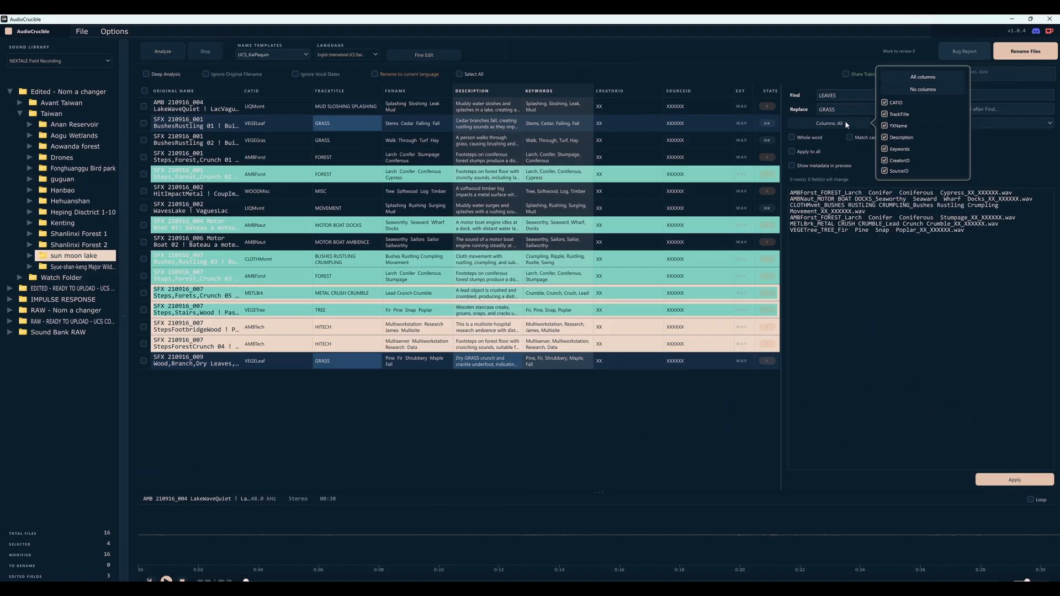
{"action": "left_click", "coordinate": [885, 149]}
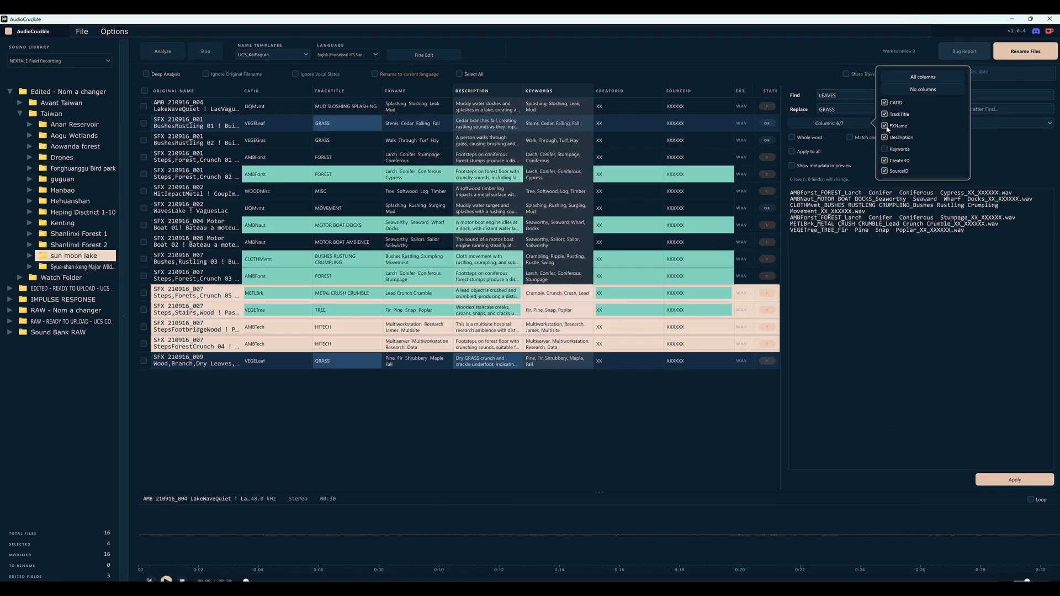
{"action": "left_click", "coordinate": [885, 126]}
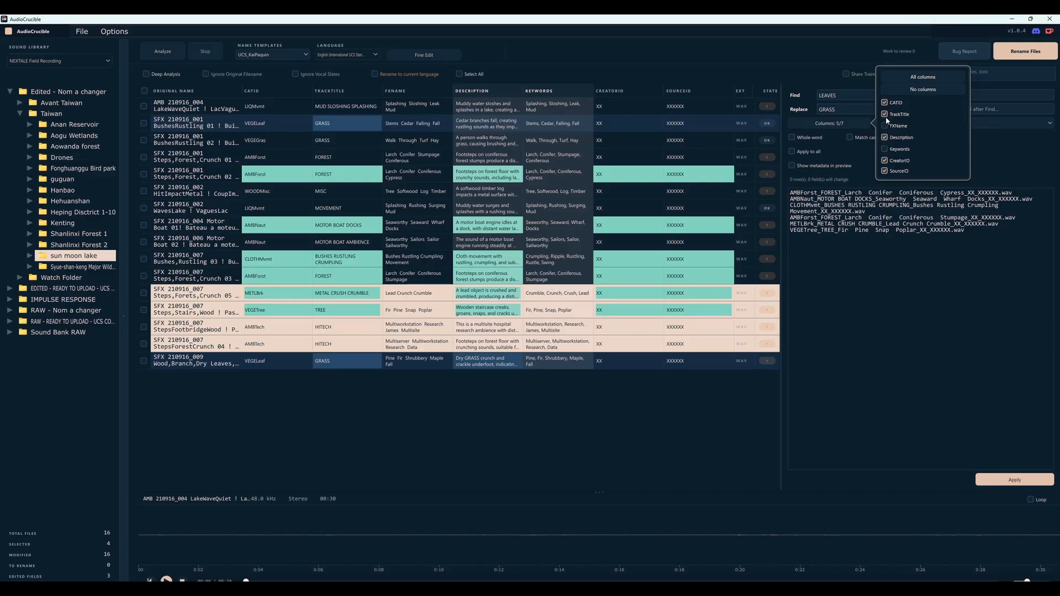
{"action": "left_click", "coordinate": [885, 126]}
{"action": "left_click", "coordinate": [885, 149]}
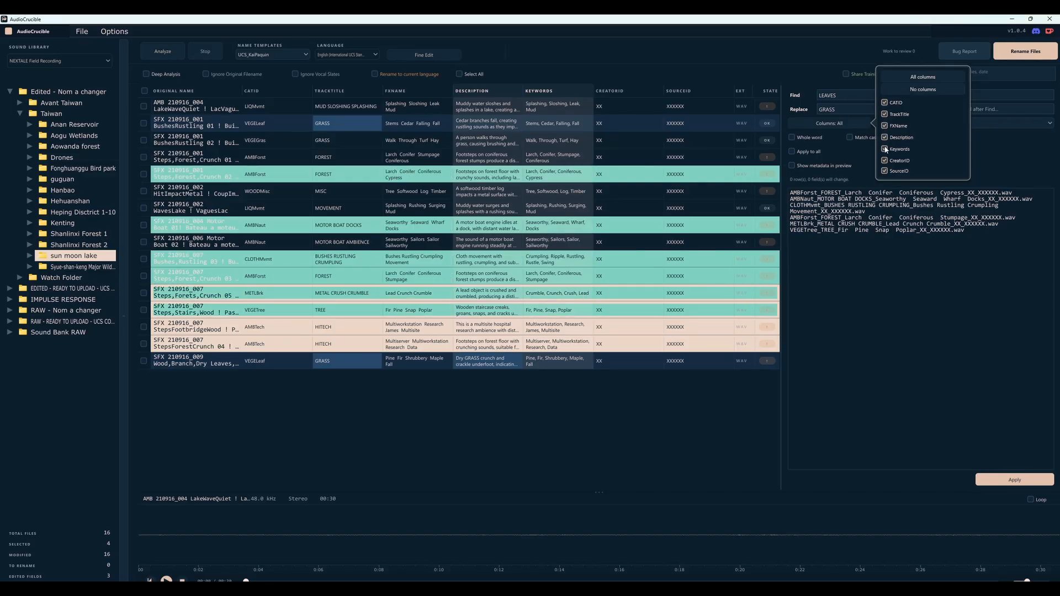
{"action": "left_click", "coordinate": [884, 171]}
{"action": "left_click", "coordinate": [884, 161]}
Use Fine Edit to append BIG after LEAVES in all files, and undo the applied edit.
{"action": "left_click", "coordinate": [793, 152]}
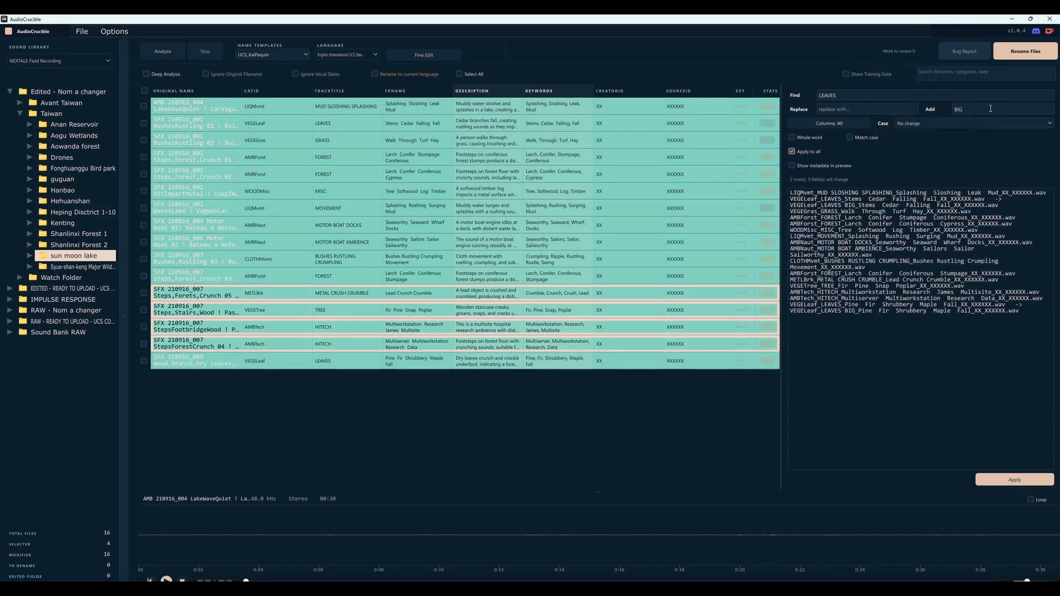
{"action": "left_click", "coordinate": [990, 109]}
{"action": "key", "text": "BackSpace"}
{"action": "key", "text": "BackSpace"}
{"action": "key", "text": "BackSpace"}
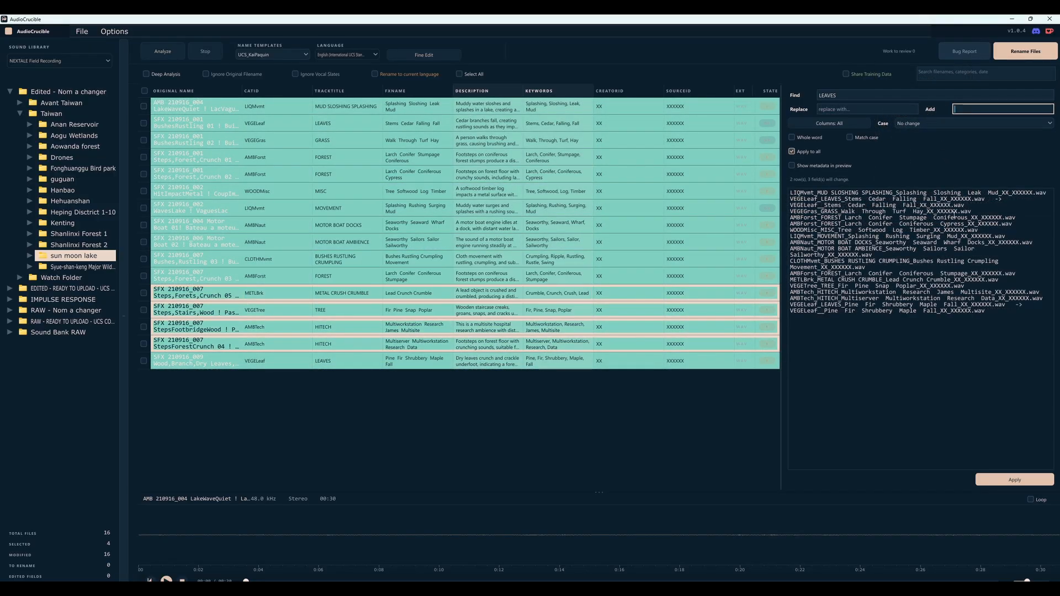
{"action": "left_click", "coordinate": [895, 374]}
{"action": "left_click", "coordinate": [980, 109]}
{"action": "type", "text": "BIG"}
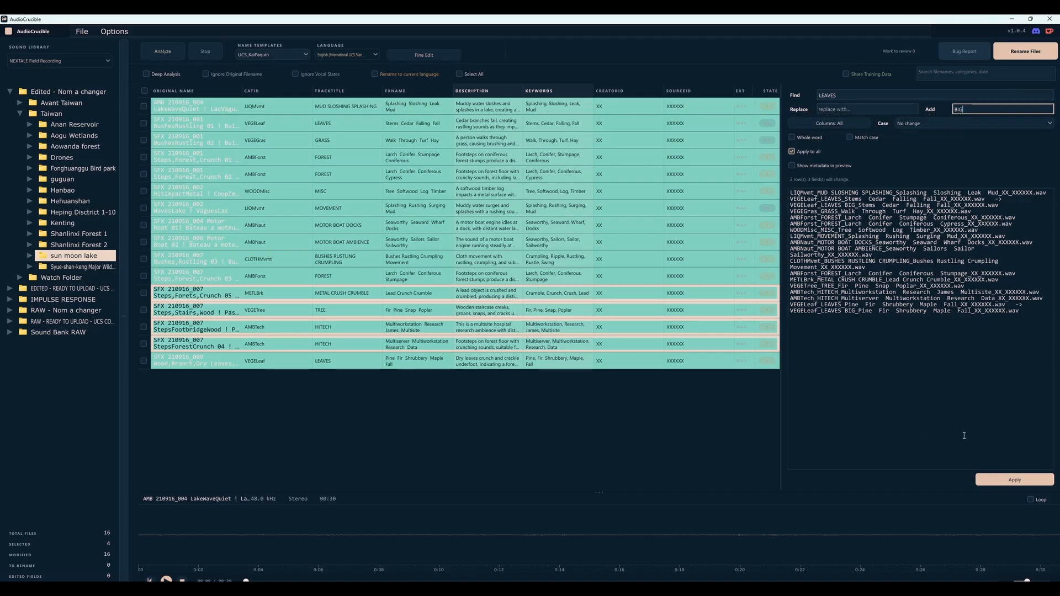
{"action": "left_click", "coordinate": [1009, 480]}
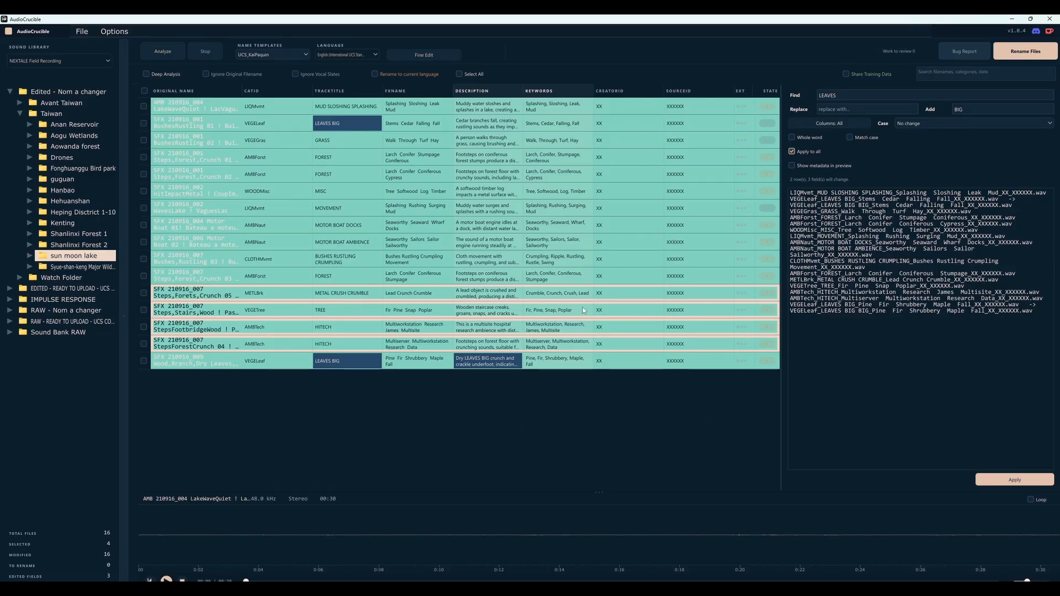
{"action": "key", "text": "ctrl+z"}
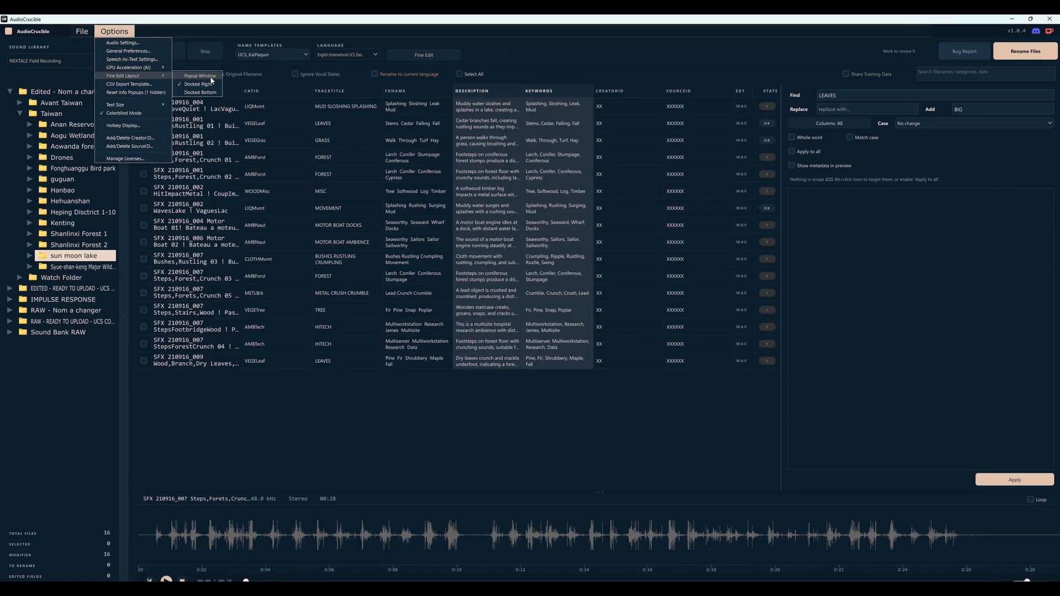
Use Fine Edit in the Popup Window layout, enter LEAVES as the find text, reposition the window, and close it.
{"action": "left_click", "coordinate": [419, 55]}
{"action": "left_click_drag", "start_coordinate": [633, 79], "coordinate": [855, 226]}
{"action": "left_click", "coordinate": [727, 233]}
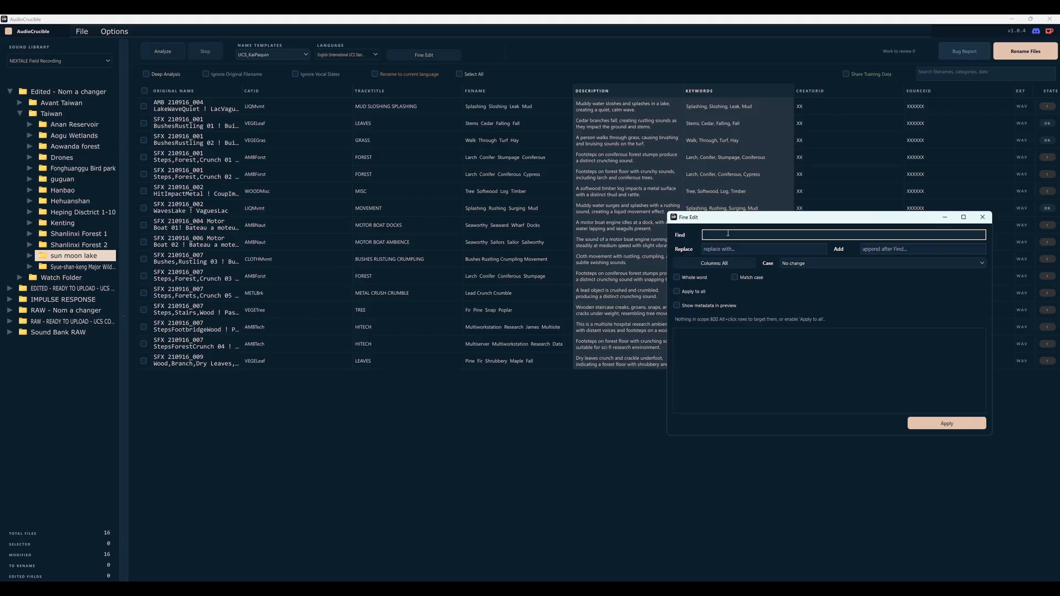
{"action": "type", "text": "LEAVES"}
{"action": "left_click_drag", "start_coordinate": [852, 218], "coordinate": [742, 219]}
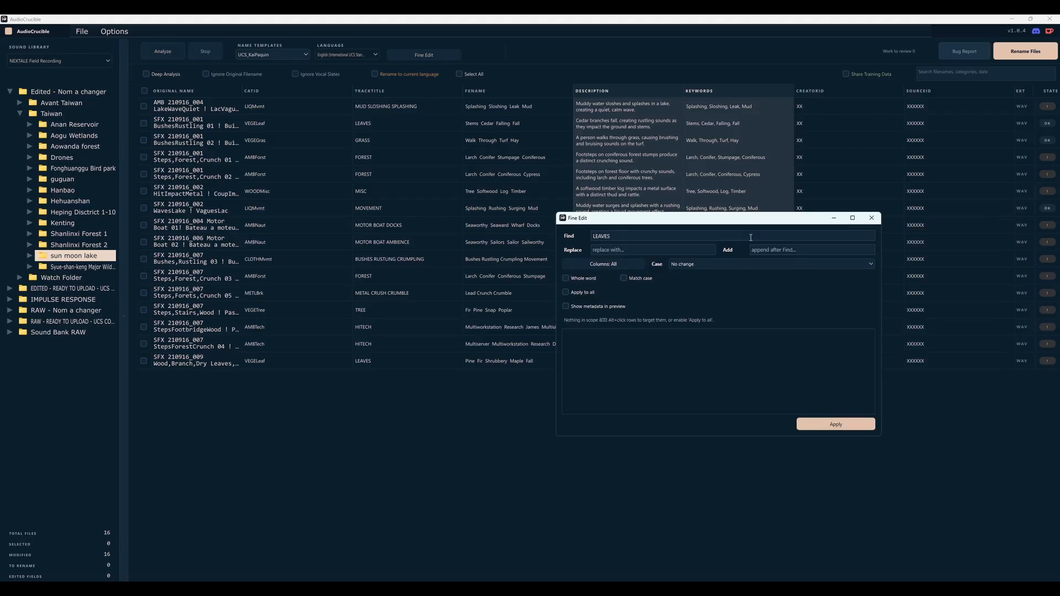
{"action": "left_click", "coordinate": [871, 219]}
Set the Fine Edit layout to Docked Bottom and make the docked panel slightly shorter.
{"action": "left_click", "coordinate": [115, 31]}
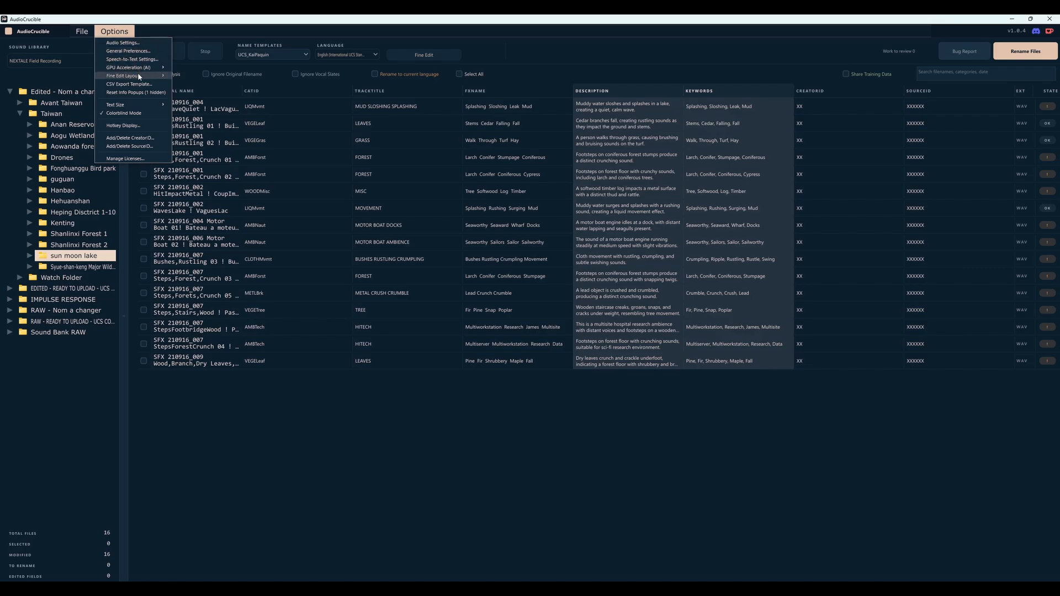
{"action": "mouse_move", "coordinate": [142, 78]}
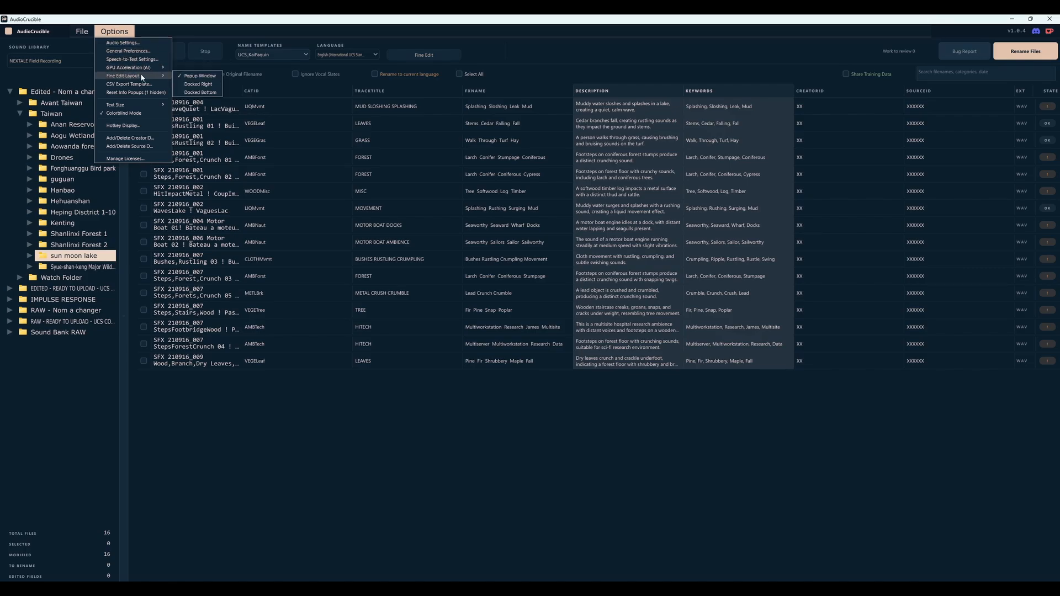
{"action": "left_click", "coordinate": [198, 92]}
{"action": "mouse_move", "coordinate": [601, 388]}
{"action": "left_mouse_down"}
{"action": "mouse_move", "coordinate": [601, 240]}
{"action": "mouse_move", "coordinate": [599, 409]}
{"action": "left_mouse_up"}
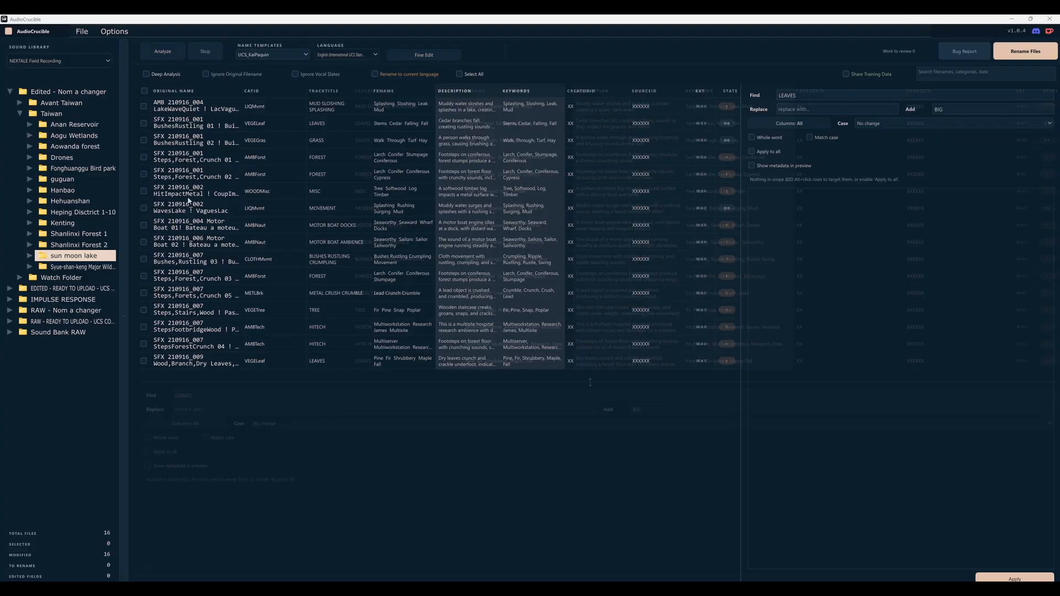
Batch-select rows HitImpactMetal through Bushes,Rustling 03, and target BushesRustling 02 through Motor Boat 01 for Fine Edit.
{"action": "left_click", "coordinate": [197, 189]}
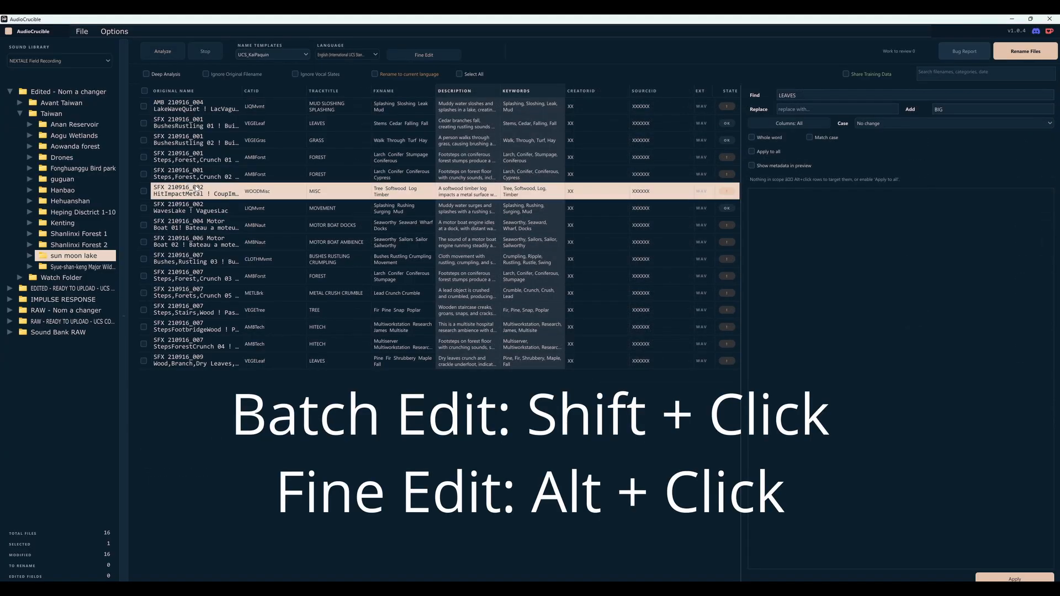
{"action": "left_click", "coordinate": [198, 265], "text": "shift"}
{"action": "left_click", "coordinate": [205, 142], "text": "alt"}
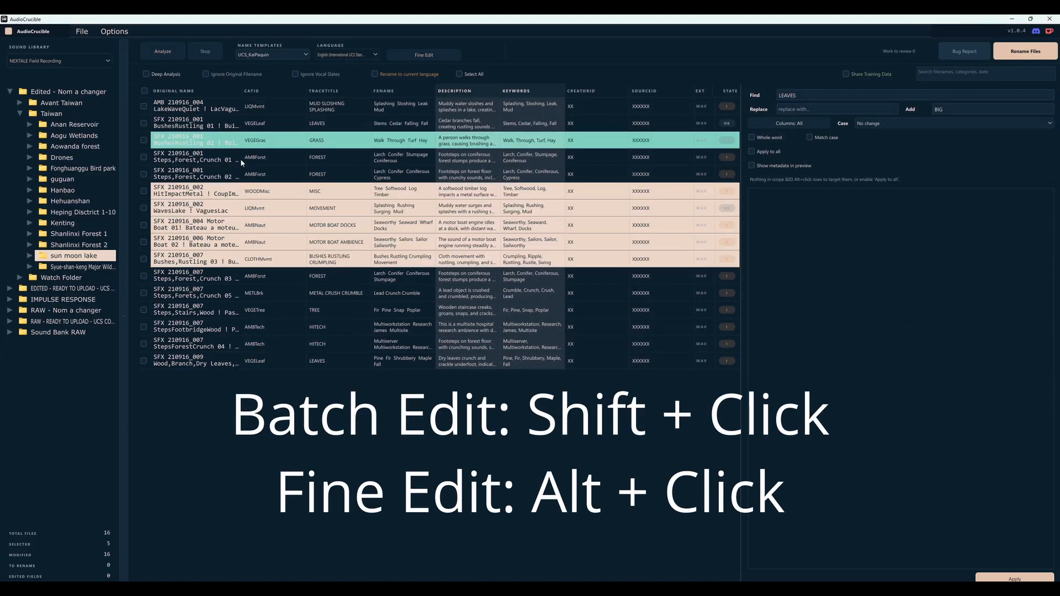
{"action": "left_click", "coordinate": [265, 225], "text": "alt+shift"}
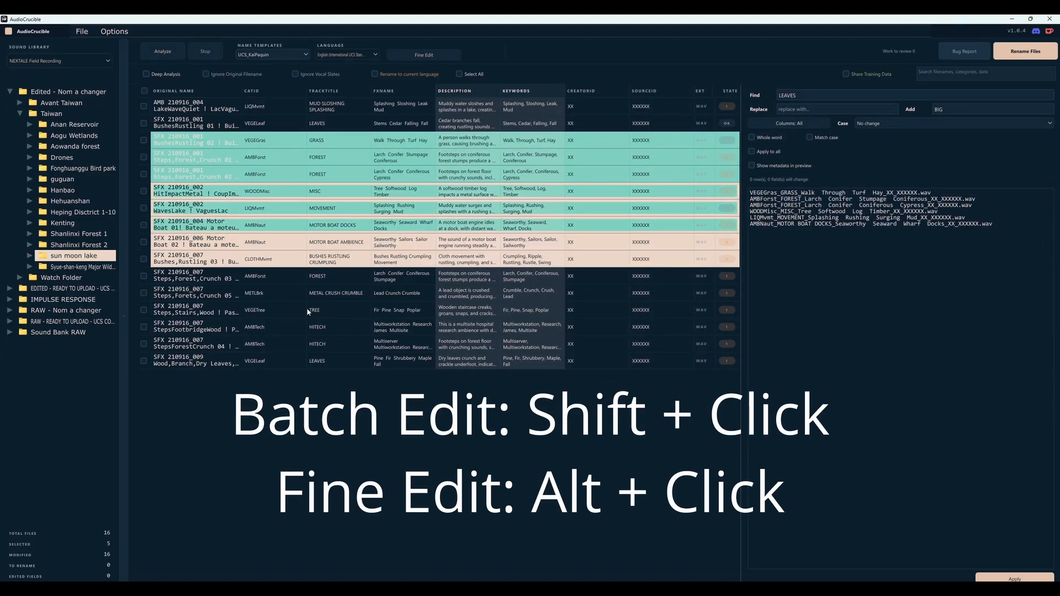
Target StepsFootbridgeWood, Wood,Branch,Dry Leaves, StepsForestCrunch 04 and Steps,Stairs,Wood for Fine Edit.
{"action": "left_click", "coordinate": [279, 328], "text": "alt"}
{"action": "left_click", "coordinate": [270, 356], "text": "alt"}
{"action": "left_click", "coordinate": [274, 344], "text": "alt"}
{"action": "left_click", "coordinate": [277, 310], "text": "alt"}
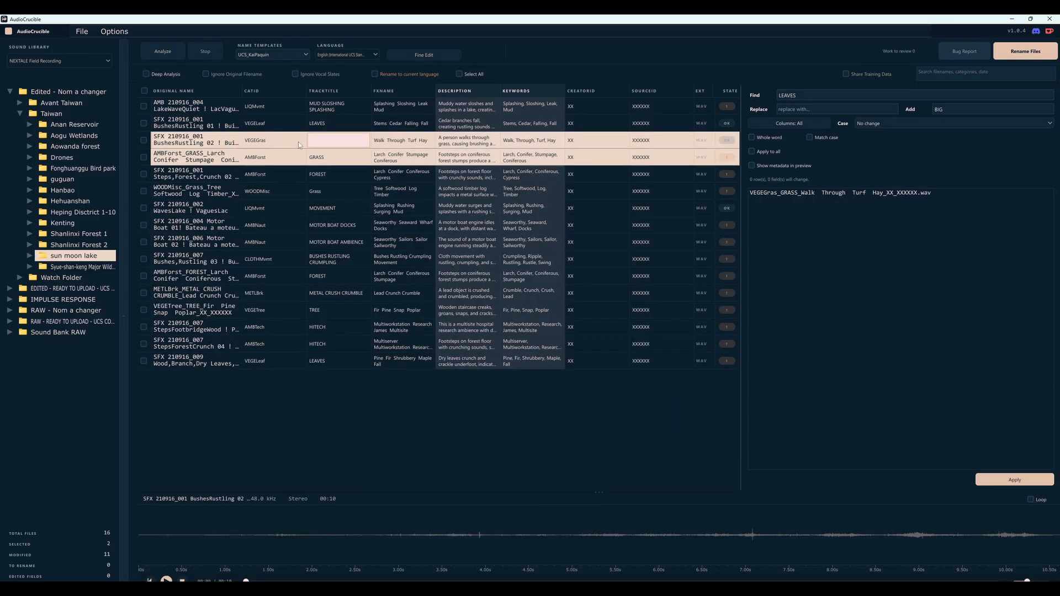
Set TRACKTITLE to LEAVES for BushesRustling 02 and the AMBForst_GRASS_Larch file together, and clear the row selection.
{"action": "key", "text": "Tab"}
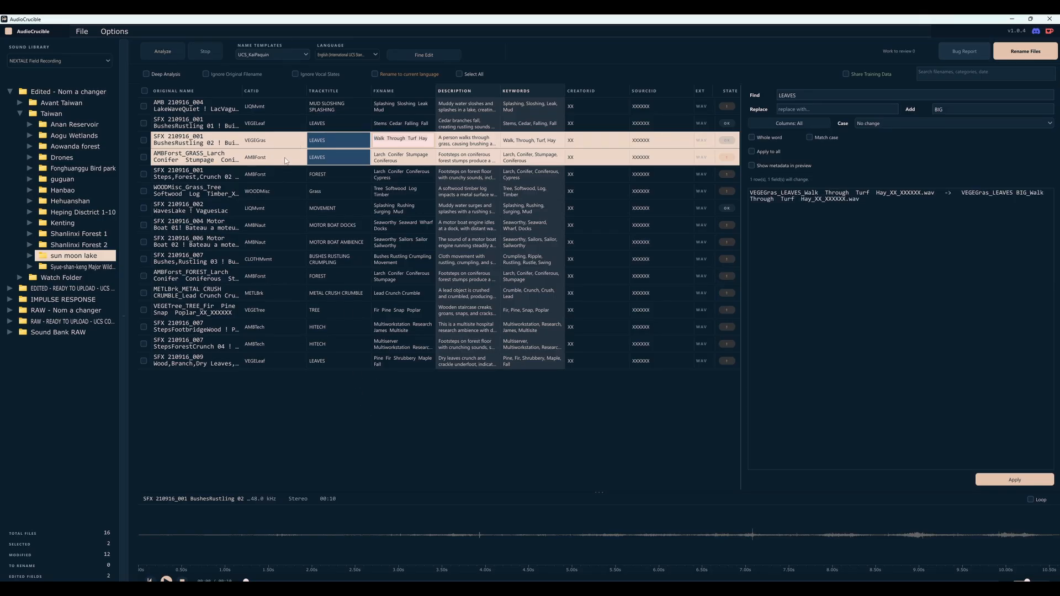
{"action": "left_click", "coordinate": [319, 391]}
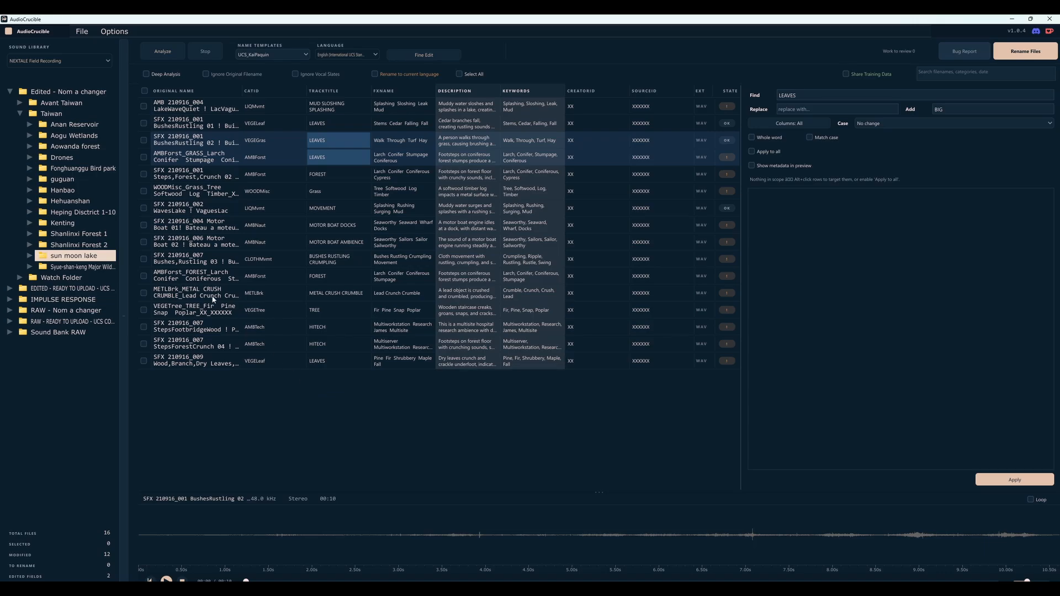
Mark BushesRustling 02, AMBForst_GRASS_Larch, WOODMisc_Grass_Tree and Motor Boat 01 for renaming, extend the marks to all files, and clear them.
{"action": "left_click", "coordinate": [144, 140]}
{"action": "left_click", "coordinate": [143, 158]}
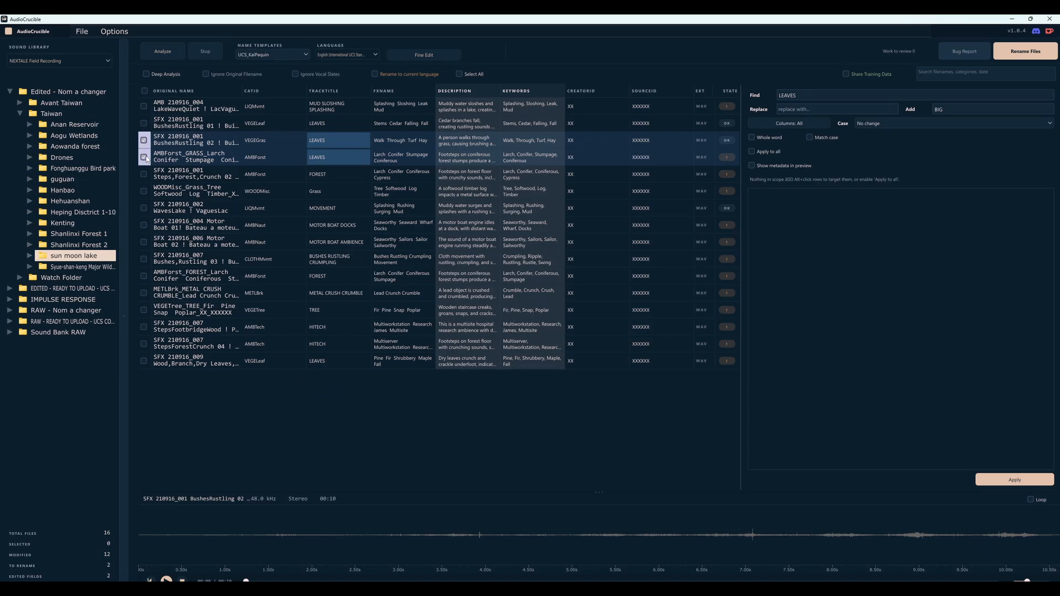
{"action": "left_click", "coordinate": [145, 191]}
{"action": "left_click", "coordinate": [146, 224]}
{"action": "left_click", "coordinate": [144, 91]}
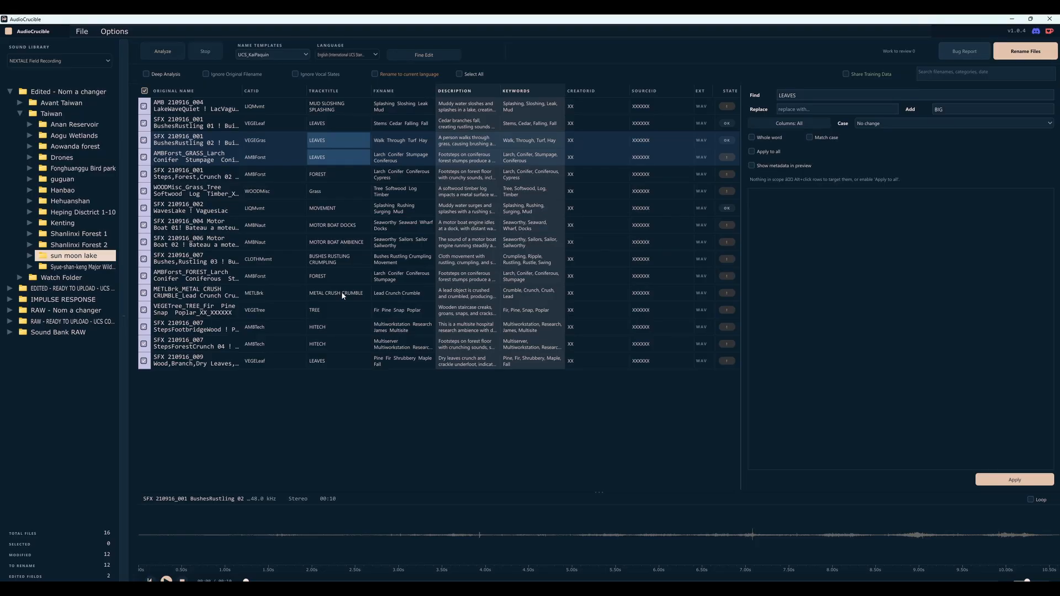
{"action": "left_click", "coordinate": [144, 91]}
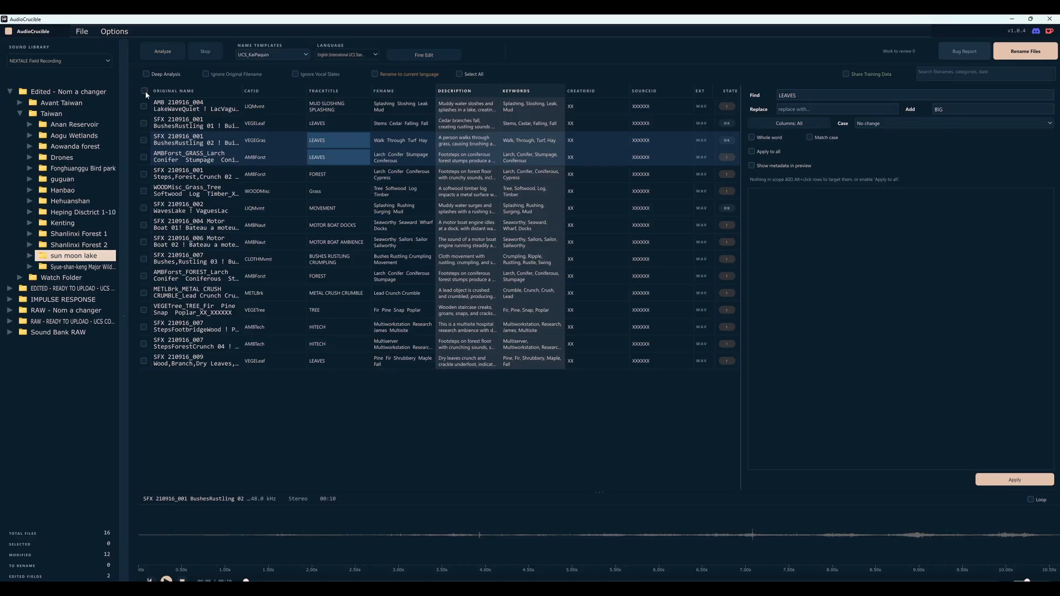
Rename all files in the sun moon lake folder from their metadata, and undo the last TRACKTITLE edit.
{"action": "left_click", "coordinate": [1027, 52]}
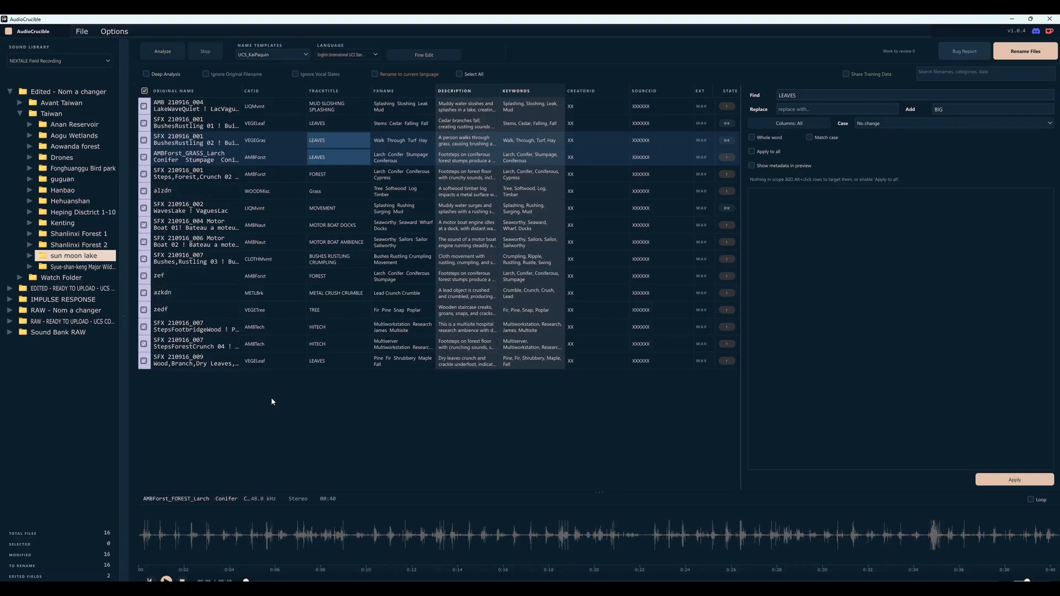
{"action": "left_click", "coordinate": [1022, 51]}
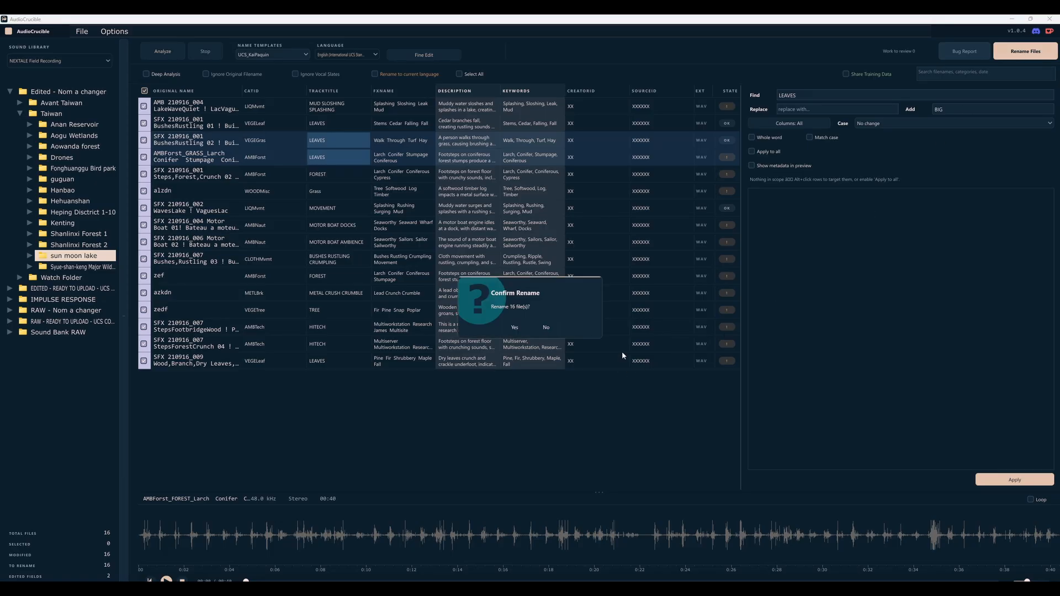
{"action": "left_click", "coordinate": [516, 328]}
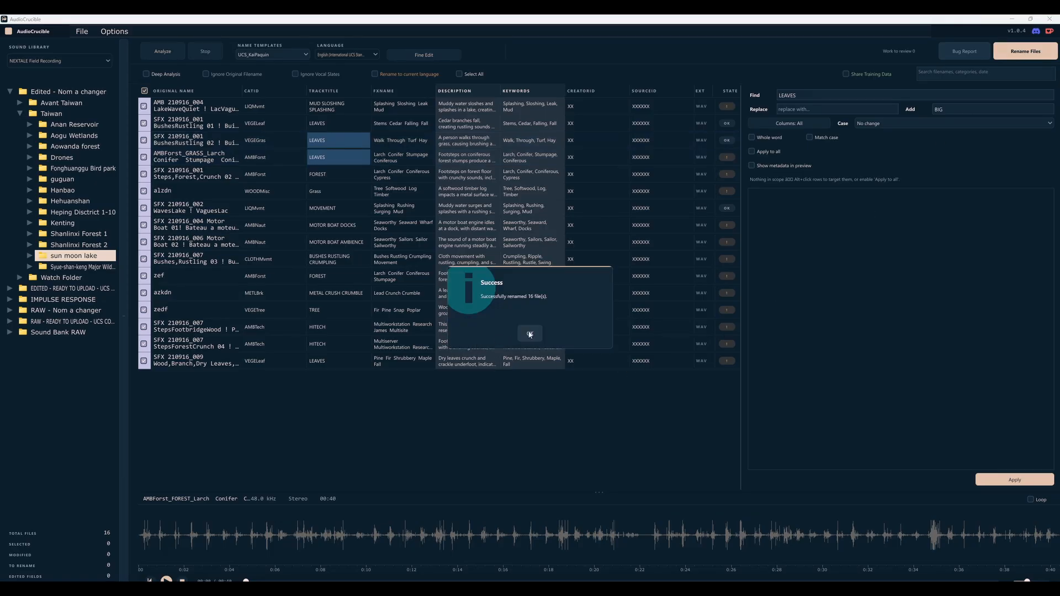
{"action": "left_click", "coordinate": [528, 335]}
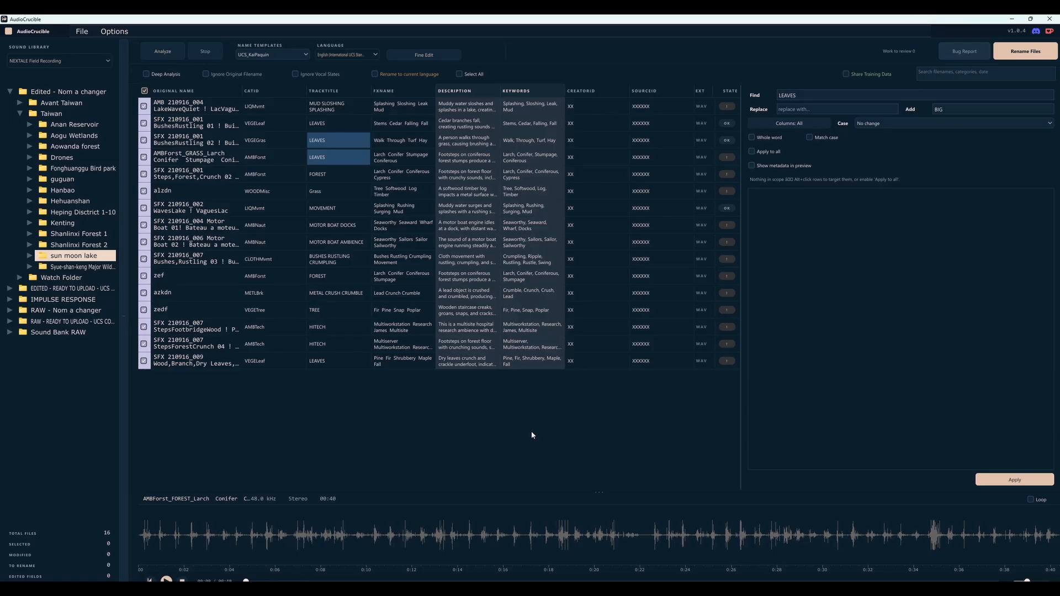
{"action": "key", "text": "ctrl+z"}
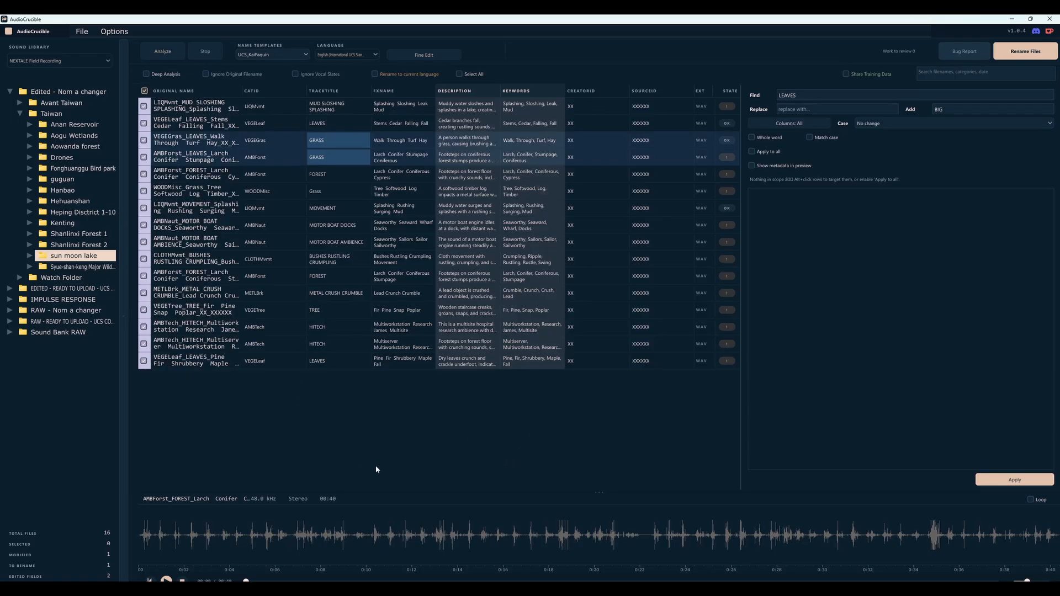